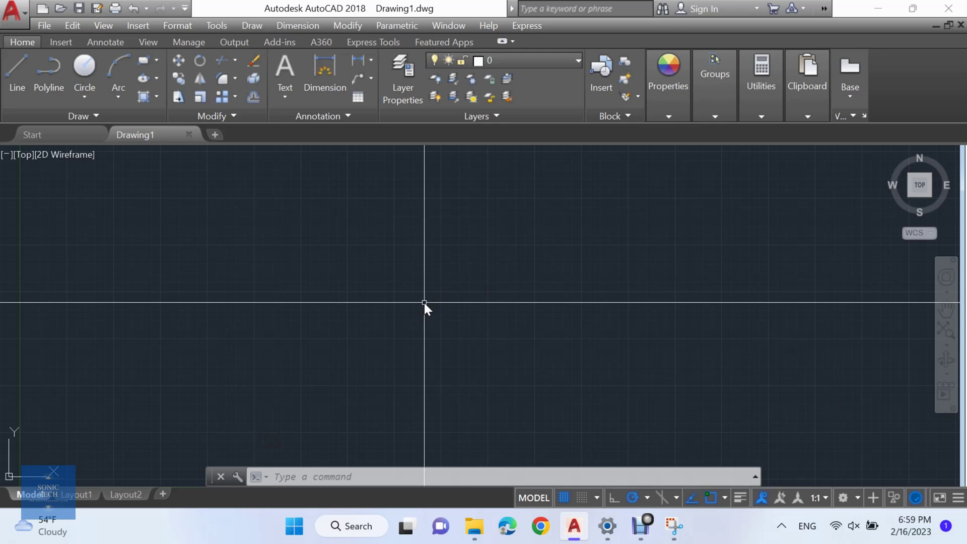
- Load the AutoLISP routine branch lisp - m.lsp from the Desktop into the drawing session
{"action": "type", "text": "appl"}
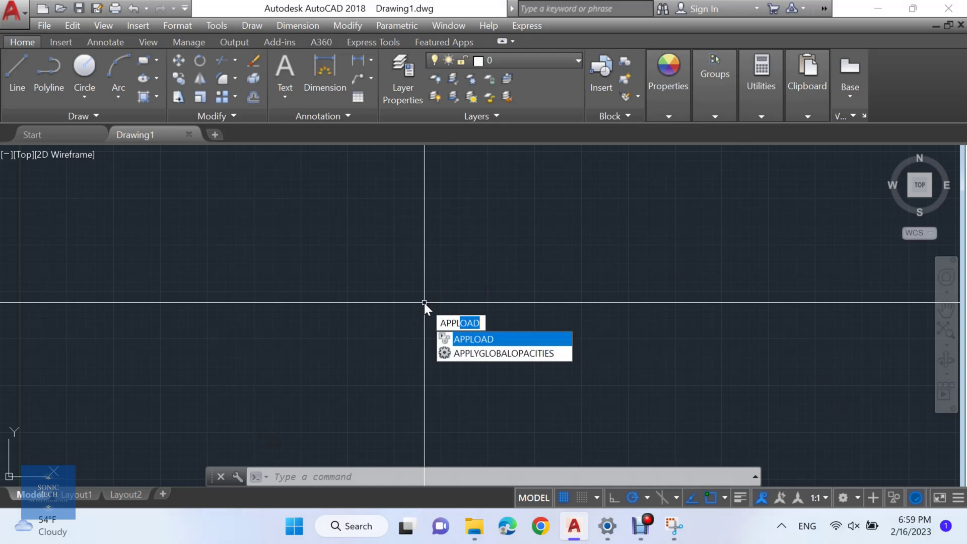
{"action": "key", "text": "Return"}
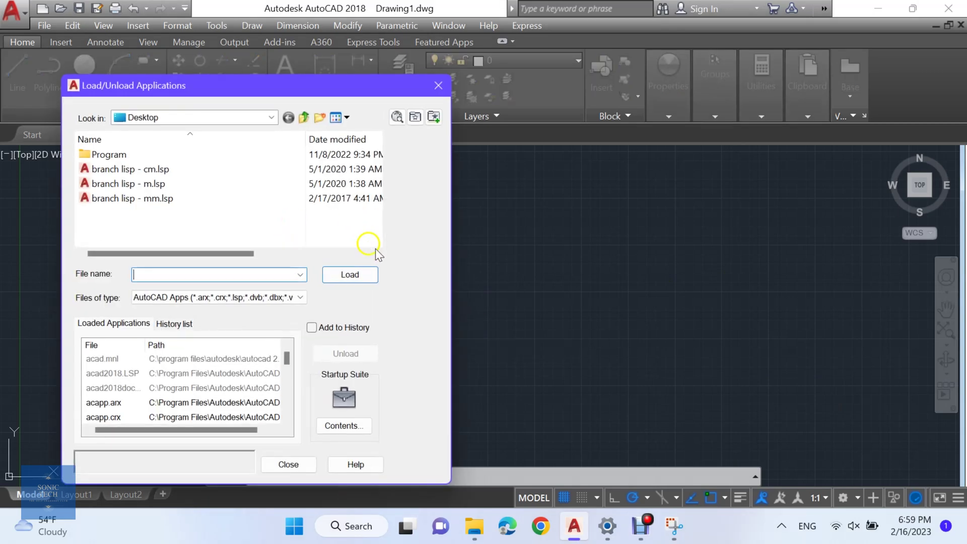
{"action": "left_click", "coordinate": [160, 182]}
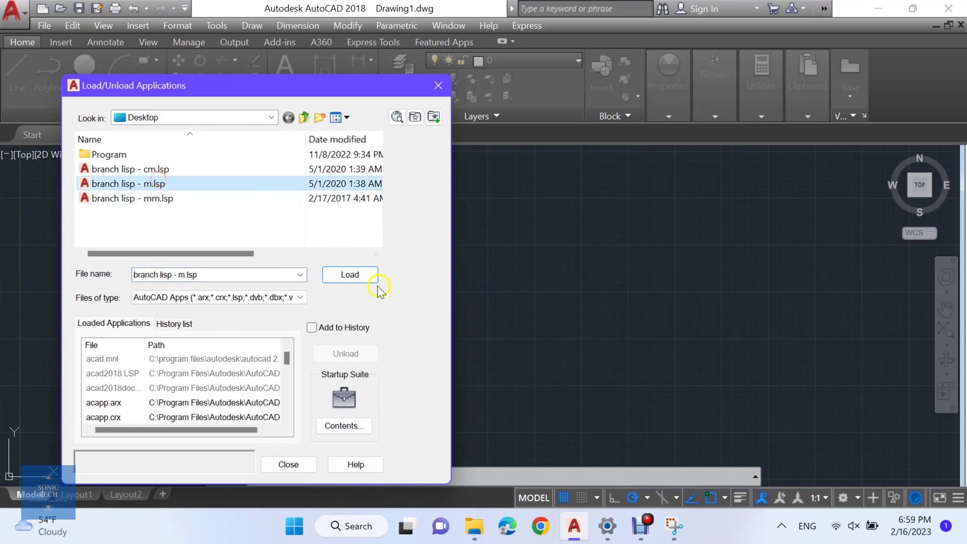
{"action": "left_click", "coordinate": [362, 275]}
{"action": "left_click", "coordinate": [563, 302]}
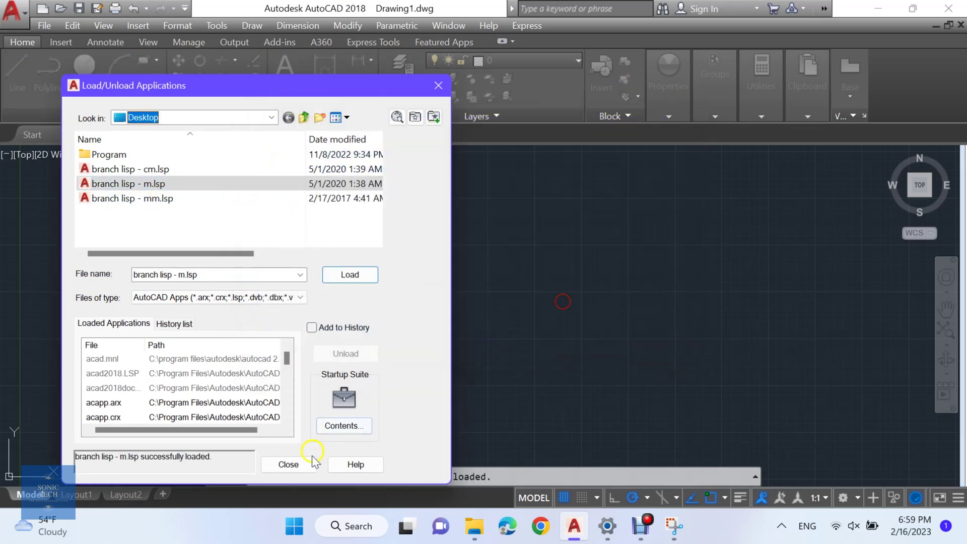
{"action": "left_click", "coordinate": [301, 462]}
- Draw a horizontal line 2 units long for the upper edge of the main duct
{"action": "type", "text": "l"}
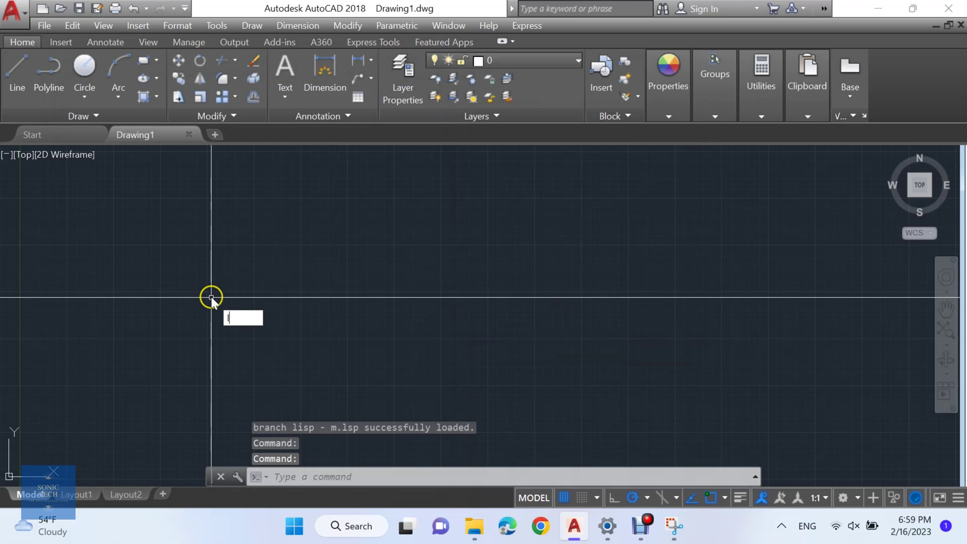
{"action": "key", "text": "Return"}
{"action": "left_click", "coordinate": [191, 272]}
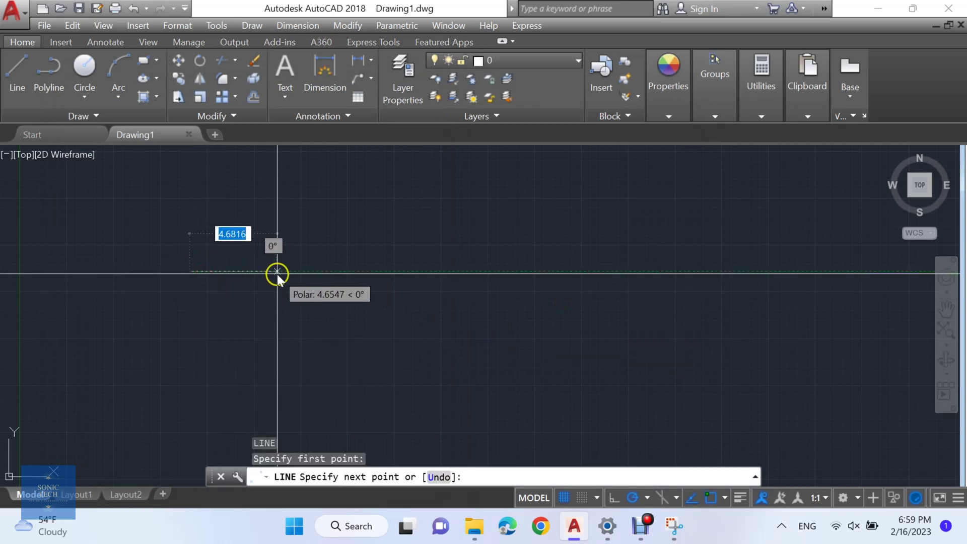
{"action": "type", "text": "2"}
{"action": "key", "text": "Return"}
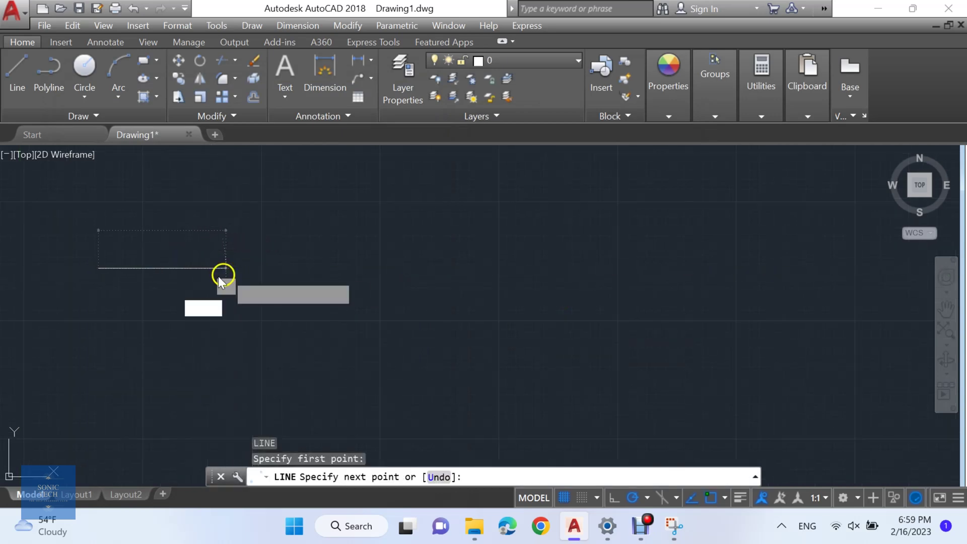
{"action": "key", "text": "Escape"}
- Offset the horizontal line 0.8 units downward to form the main duct's lower edge
{"action": "middle_click_drag", "start_coordinate": [172, 289], "coordinate": [324, 296]}
{"action": "scroll", "coordinate": [309, 267], "scroll_direction": "up", "scroll_amount": 3}
{"action": "left_click", "coordinate": [309, 261]}
{"action": "left_click", "coordinate": [268, 319]}
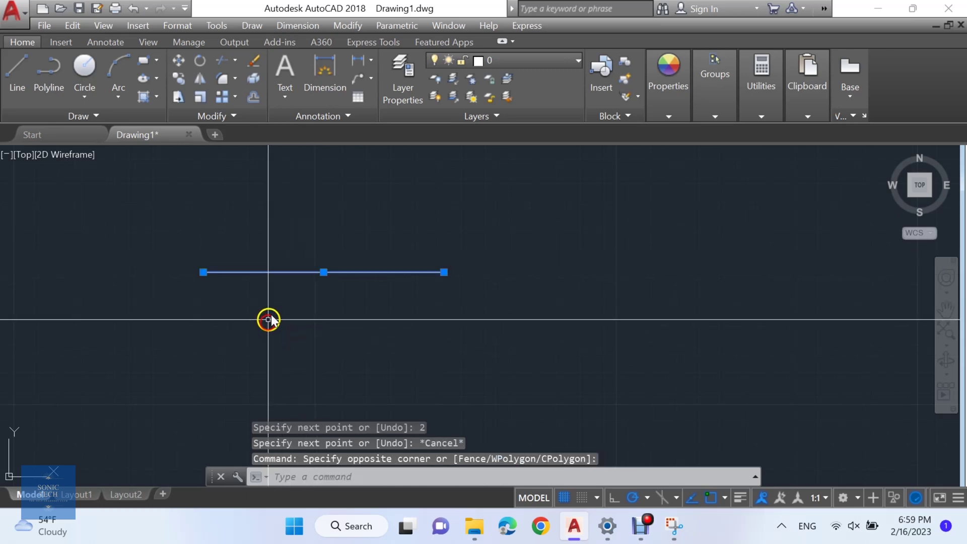
{"action": "type", "text": "o"}
{"action": "key", "text": "Return"}
{"action": "type", "text": "."}
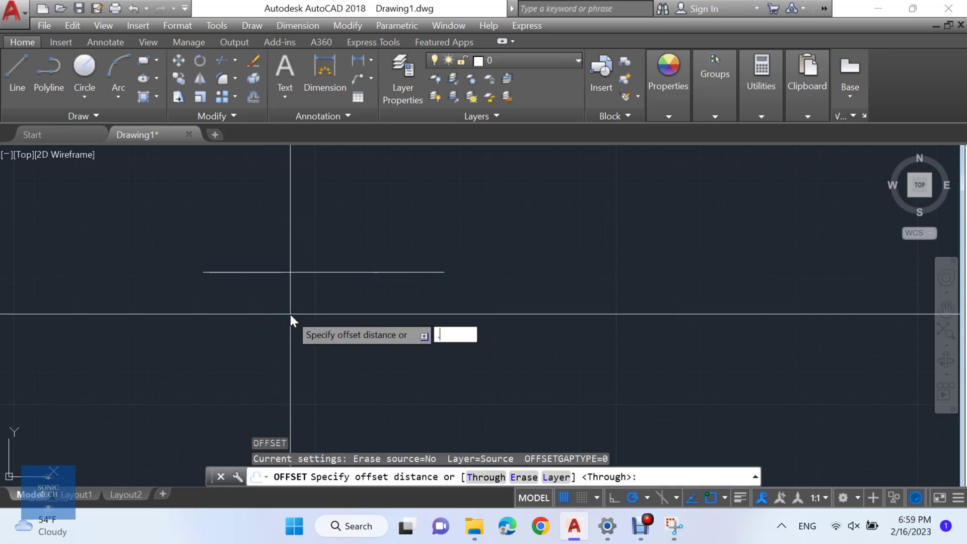
{"action": "type", "text": "8"}
{"action": "key", "text": "Return"}
{"action": "left_click", "coordinate": [291, 272]}
{"action": "left_click", "coordinate": [356, 333]}
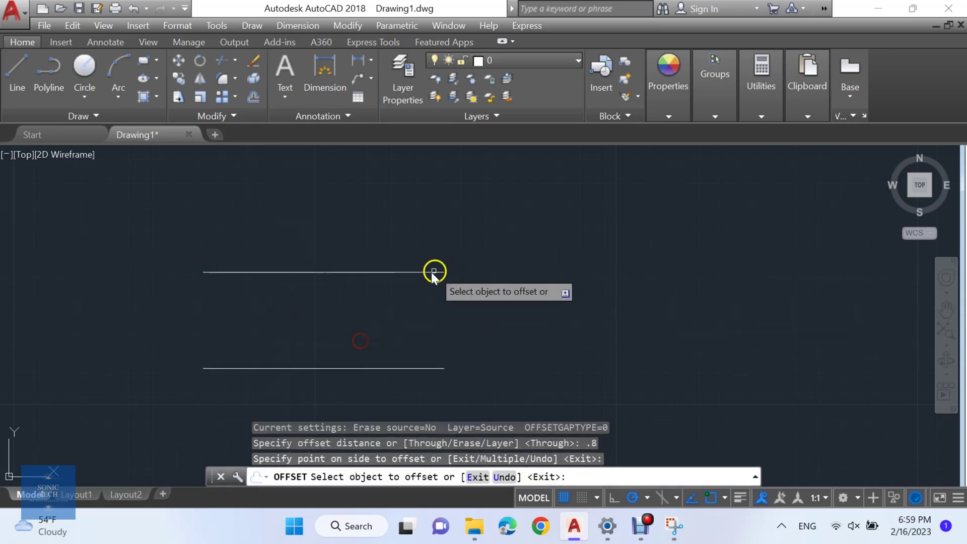
{"action": "key", "text": "Escape"}
- Draw a vertical line upward from the midpoint of the main duct's upper edge
{"action": "type", "text": "l"}
{"action": "key", "text": "Return"}
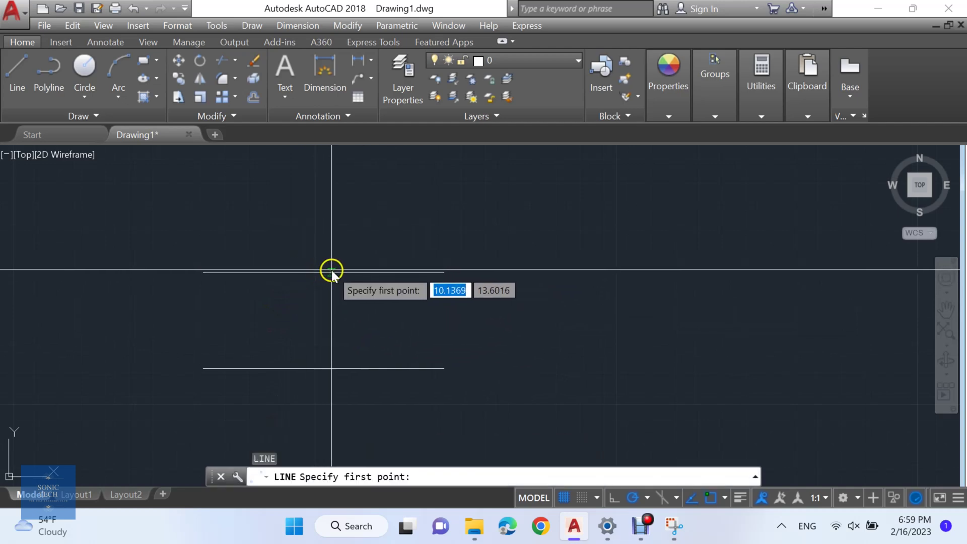
{"action": "left_click", "coordinate": [324, 272]}
{"action": "left_click", "coordinate": [323, 190]}
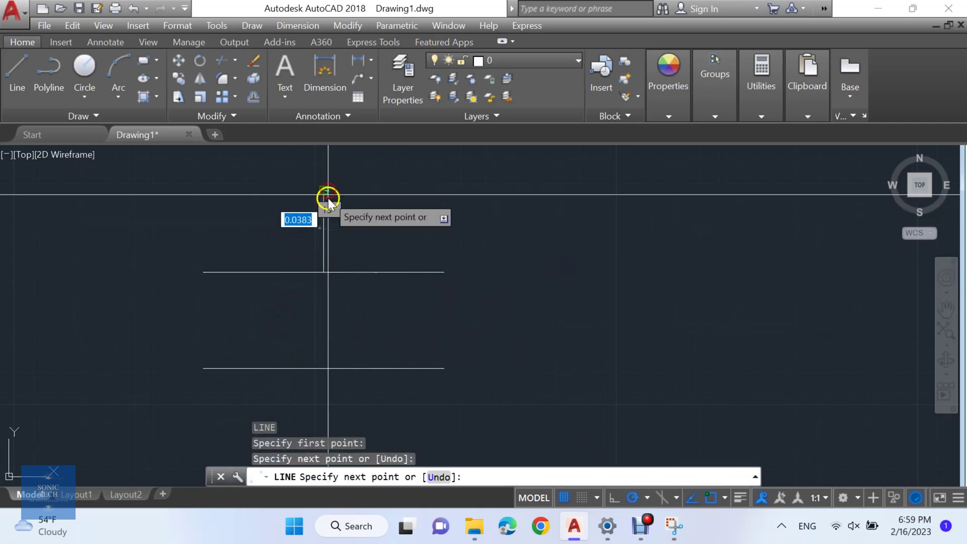
{"action": "key", "text": "Escape"}
- Offset the vertical line 0.3 units to the right to form the other side of the branch duct
{"action": "left_click", "coordinate": [321, 244]}
{"action": "type", "text": "o"}
{"action": "key", "text": "Return"}
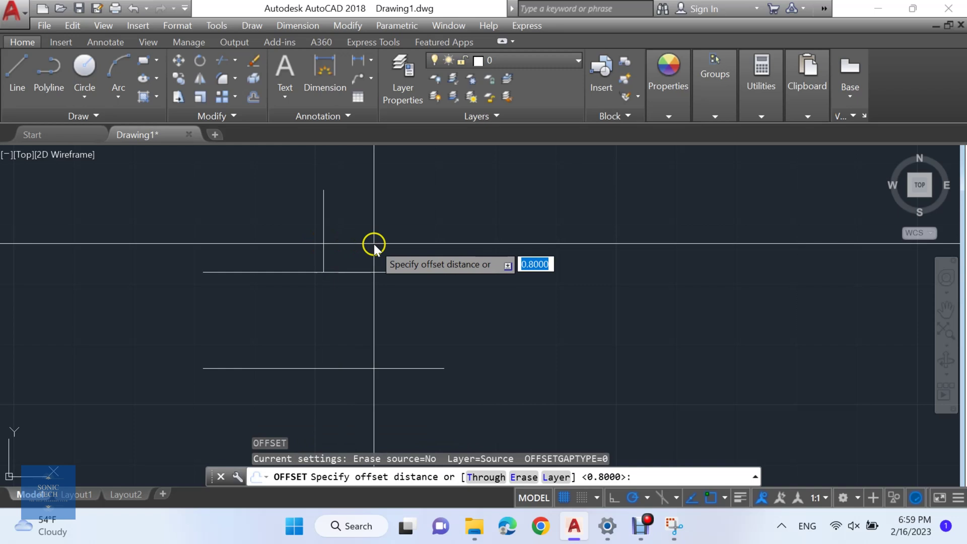
{"action": "type", "text": "."}
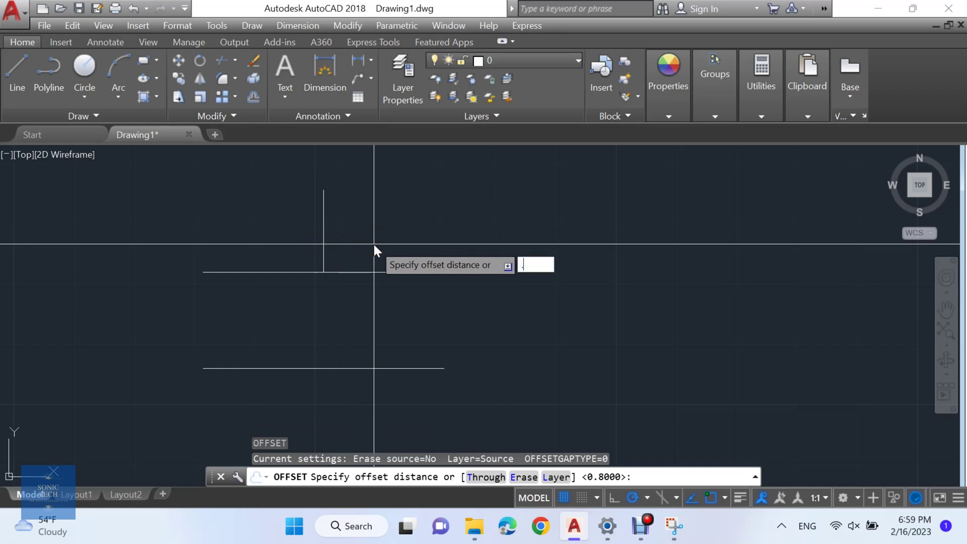
{"action": "type", "text": "3"}
{"action": "key", "text": "Return"}
{"action": "left_click", "coordinate": [374, 250]}
{"action": "left_click", "coordinate": [443, 312]}
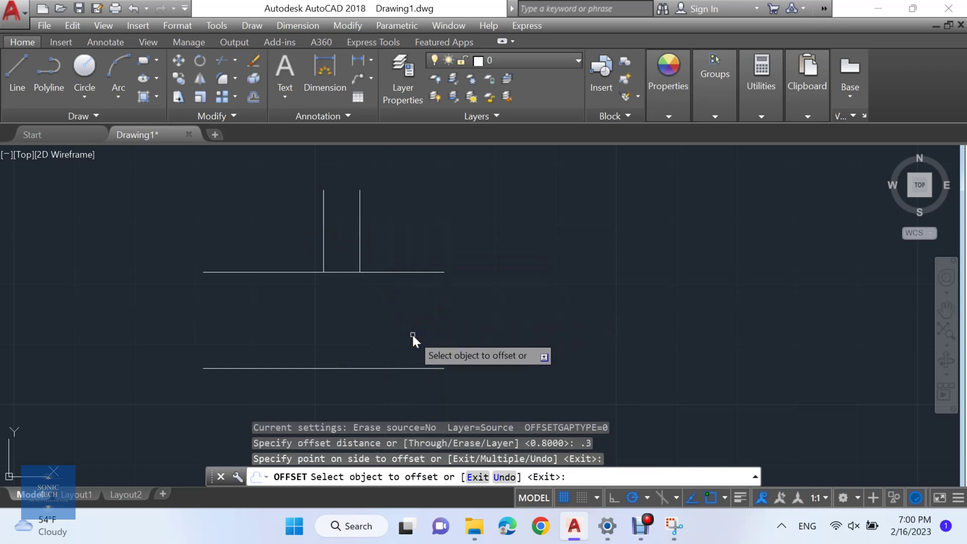
{"action": "key", "text": "Escape"}
- Draw a right-pointing flow arrow from lines at the left end of the main duct, between its two edges
{"action": "type", "text": "l"}
{"action": "key", "text": "Return"}
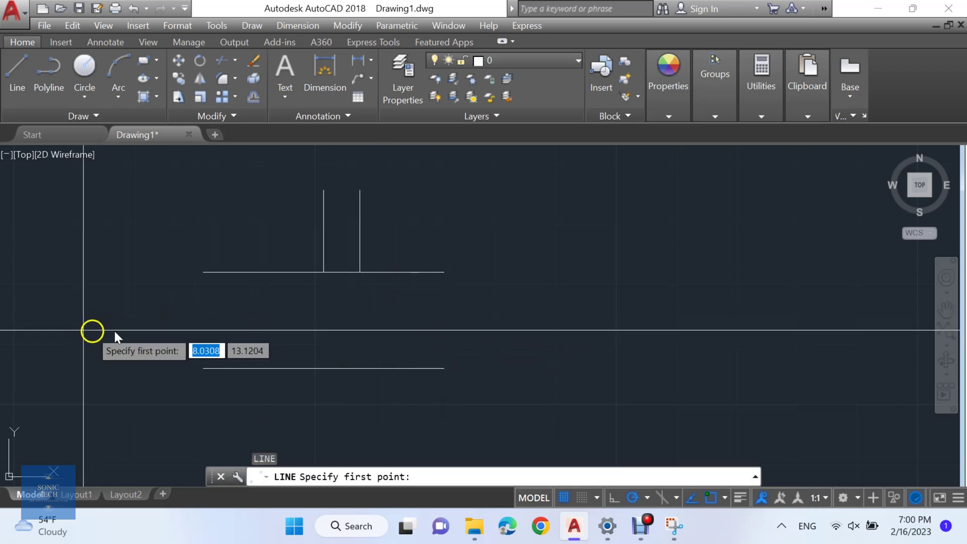
{"action": "left_click", "coordinate": [165, 326]}
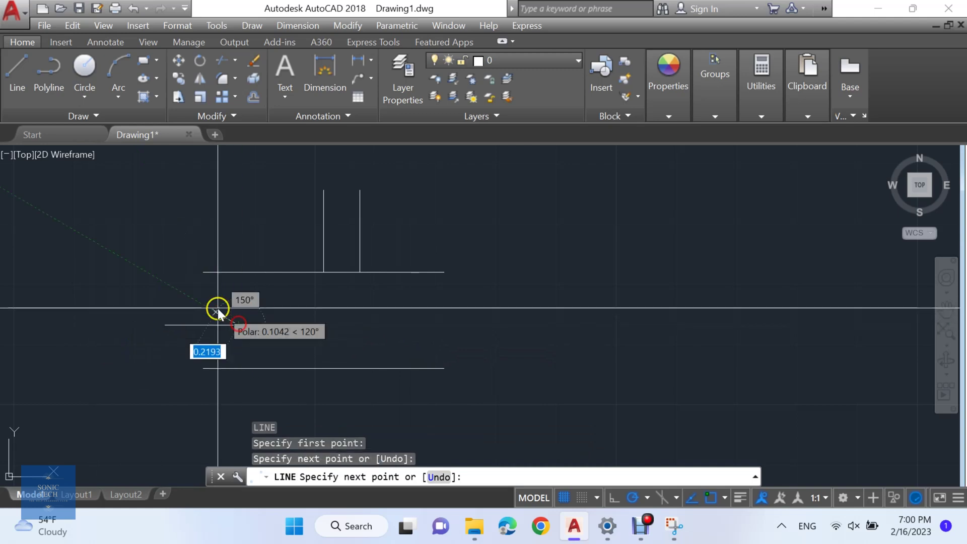
{"action": "left_click", "coordinate": [216, 312]}
{"action": "key", "text": "Return"}
{"action": "key", "text": "Return"}
{"action": "left_click", "coordinate": [236, 325]}
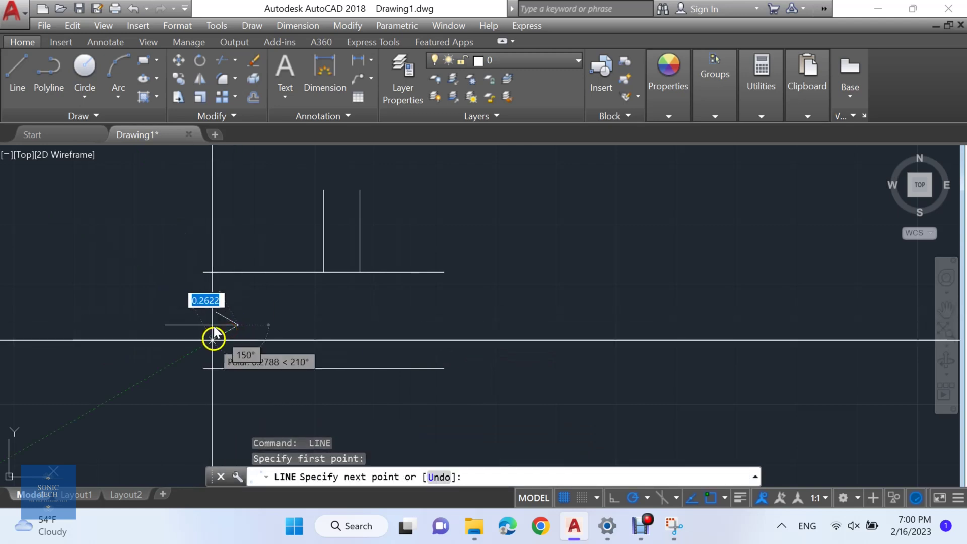
{"action": "left_click", "coordinate": [213, 340]}
{"action": "key", "text": "Escape"}
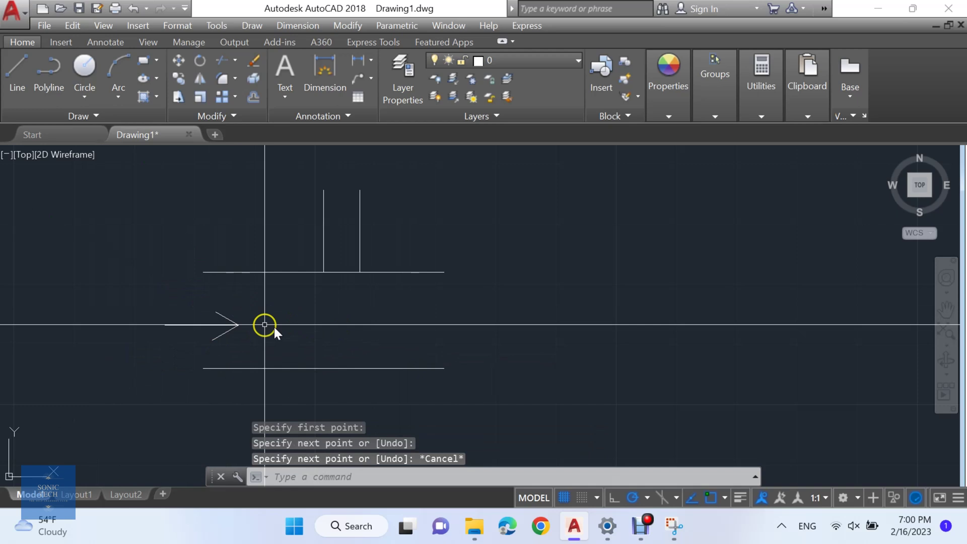
- Draw an upward flow arrow with a shaft about 0.38 units long between the two vertical branch lines
{"action": "key", "text": "Return"}
{"action": "scroll", "coordinate": [355, 264], "scroll_direction": "up", "scroll_amount": 6}
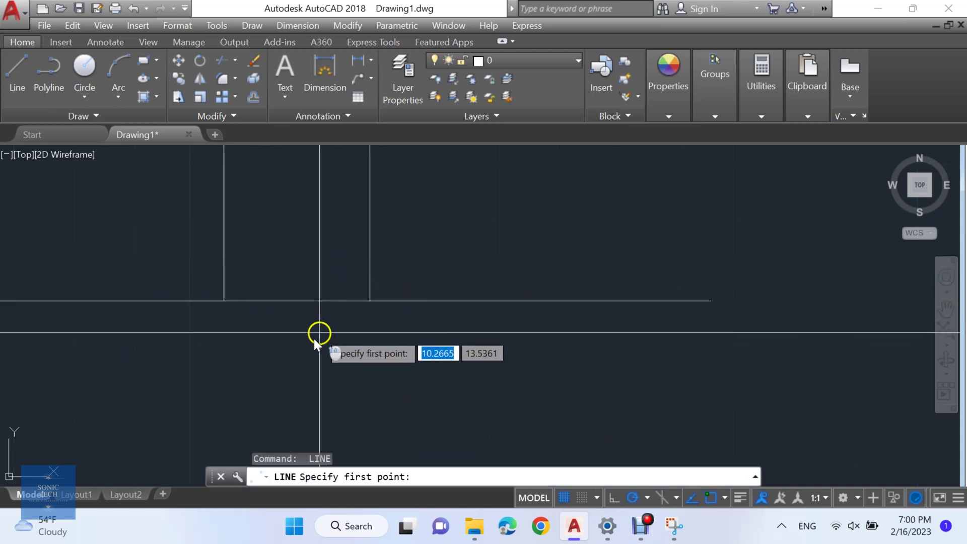
{"action": "scroll", "coordinate": [313, 339], "scroll_direction": "down", "scroll_amount": 4}
{"action": "left_click", "coordinate": [308, 277]}
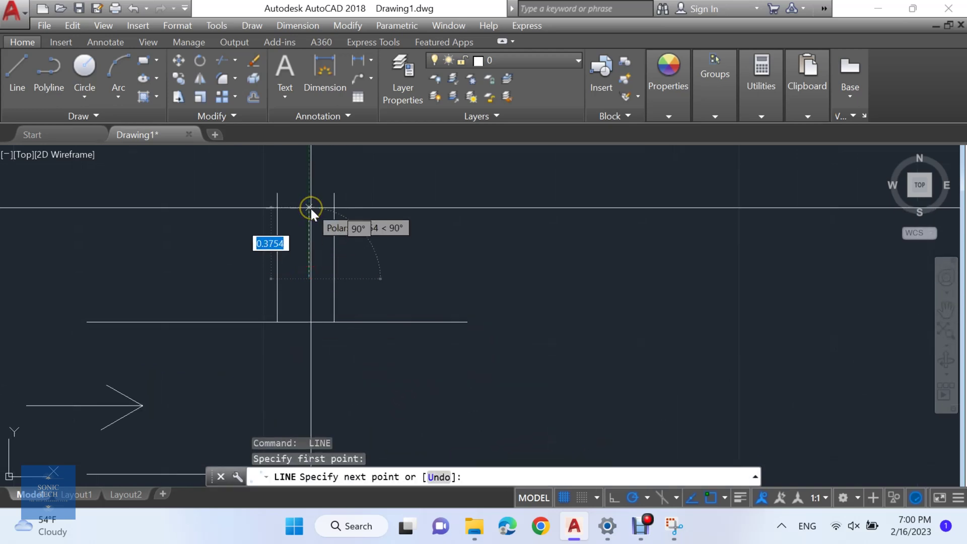
{"action": "left_click", "coordinate": [309, 208]}
{"action": "left_click", "coordinate": [309, 208]}
{"action": "key", "text": "Escape"}
{"action": "key", "text": "Return"}
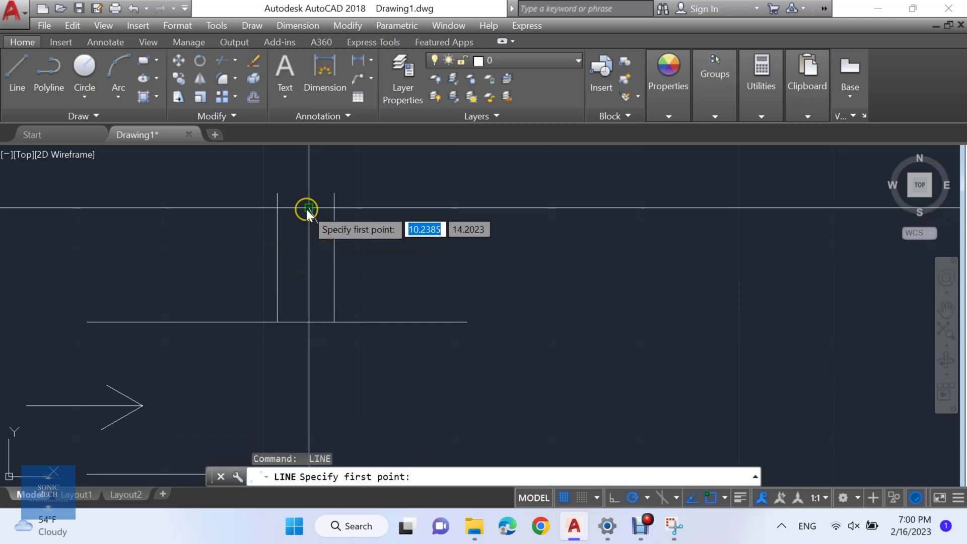
{"action": "left_click", "coordinate": [309, 208]}
{"action": "left_click", "coordinate": [295, 233]}
{"action": "key", "text": "Escape"}
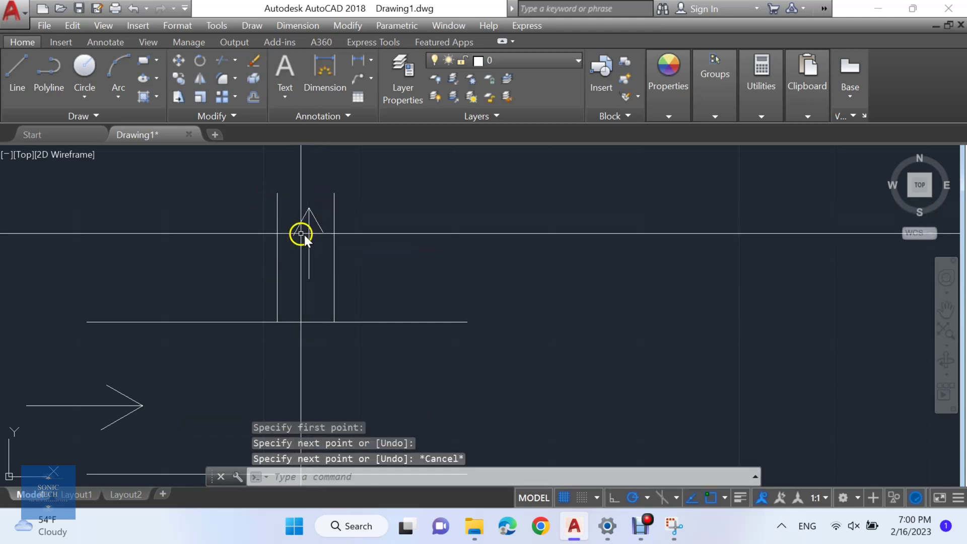
- Run the BD routine on the left branch line, the right branch line and the main duct's upper edge to create the branch connection
{"action": "middle_click_drag", "start_coordinate": [301, 233], "coordinate": [425, 235]}
{"action": "type", "text": "BD"}
{"action": "key", "text": "Return"}
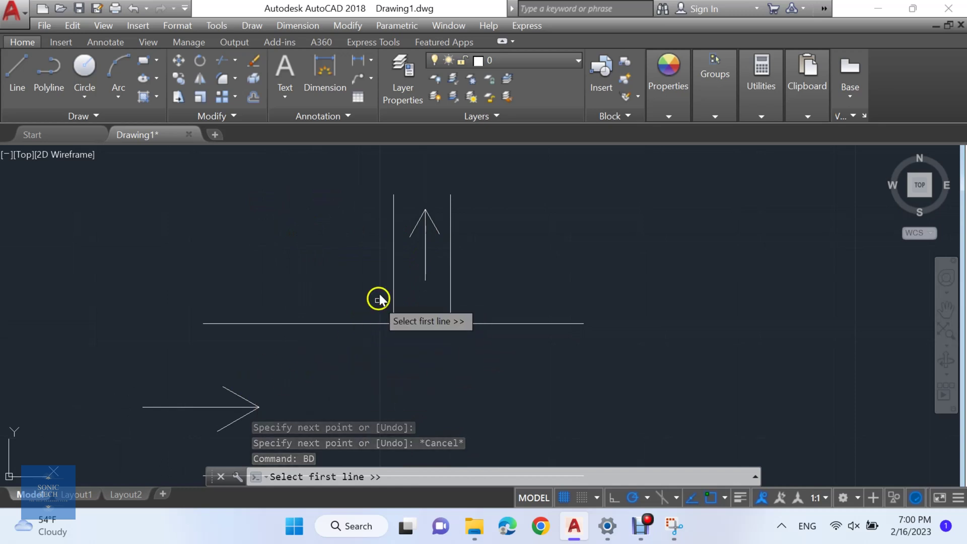
{"action": "left_click", "coordinate": [393, 286]}
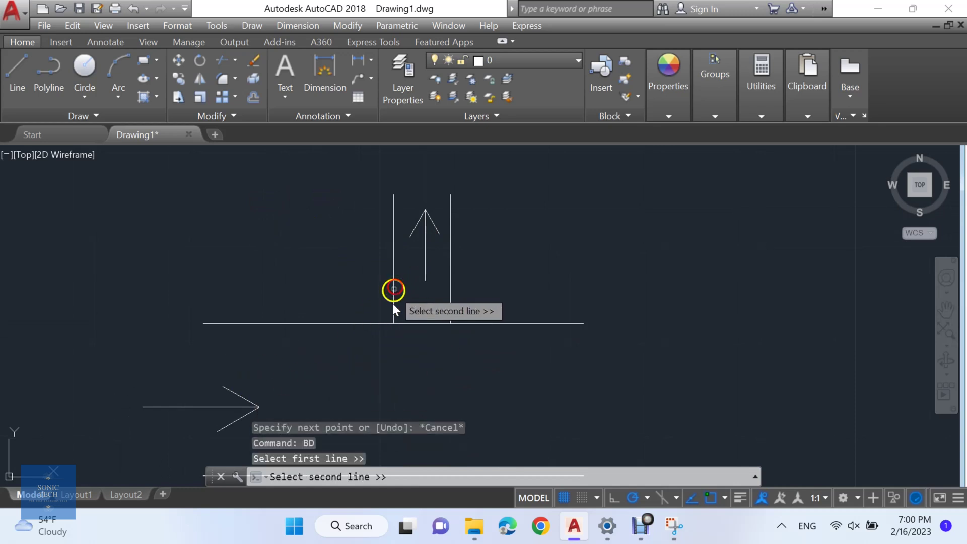
{"action": "left_click", "coordinate": [450, 291]}
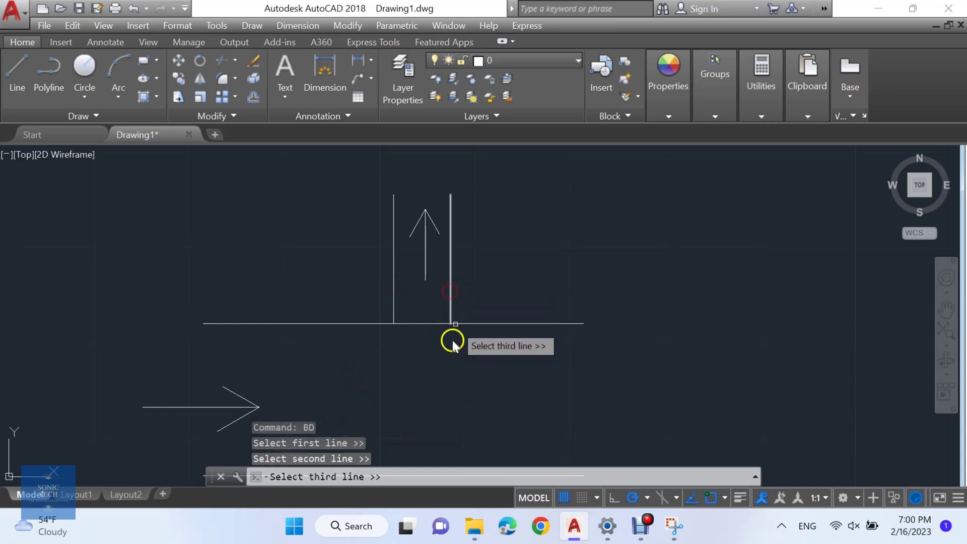
{"action": "left_click", "coordinate": [362, 324]}
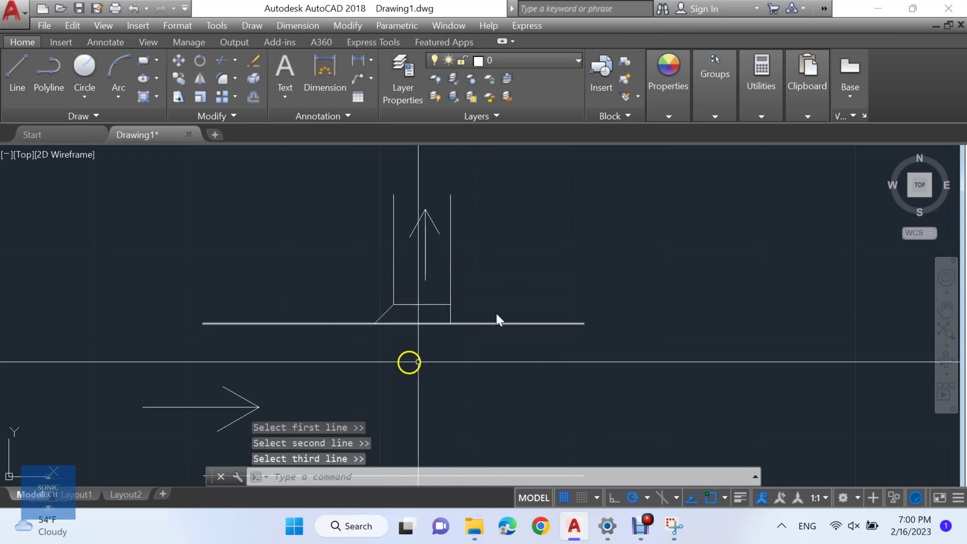
- Draw a horizontal line 200 units long in the empty area above and right of the small duct
{"action": "scroll", "coordinate": [358, 313], "scroll_direction": "down", "scroll_amount": 4}
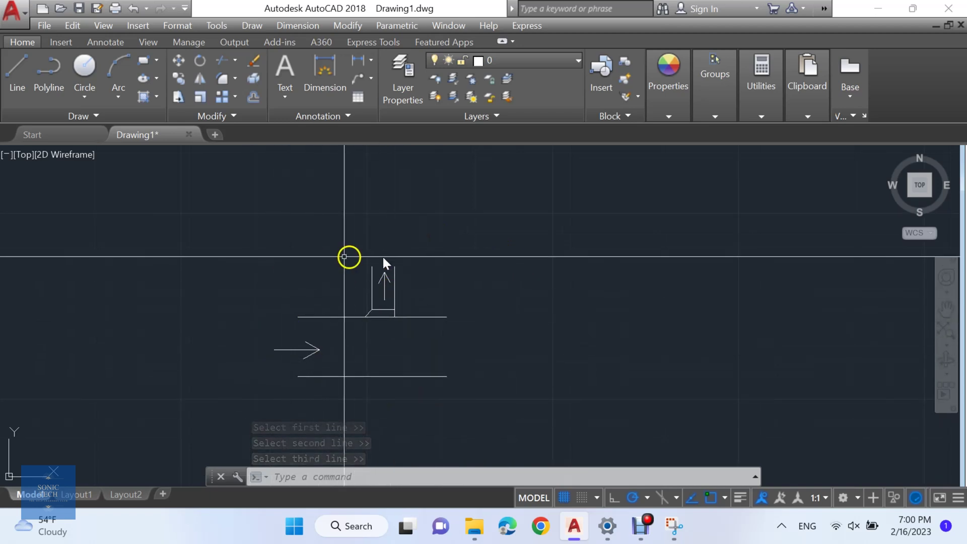
{"action": "scroll", "coordinate": [382, 256], "scroll_direction": "down", "scroll_amount": 8}
{"action": "mouse_move", "coordinate": [531, 285]}
{"action": "middle_mouse_down"}
{"action": "mouse_move", "coordinate": [403, 366]}
{"action": "mouse_move", "coordinate": [249, 443]}
{"action": "middle_mouse_up"}
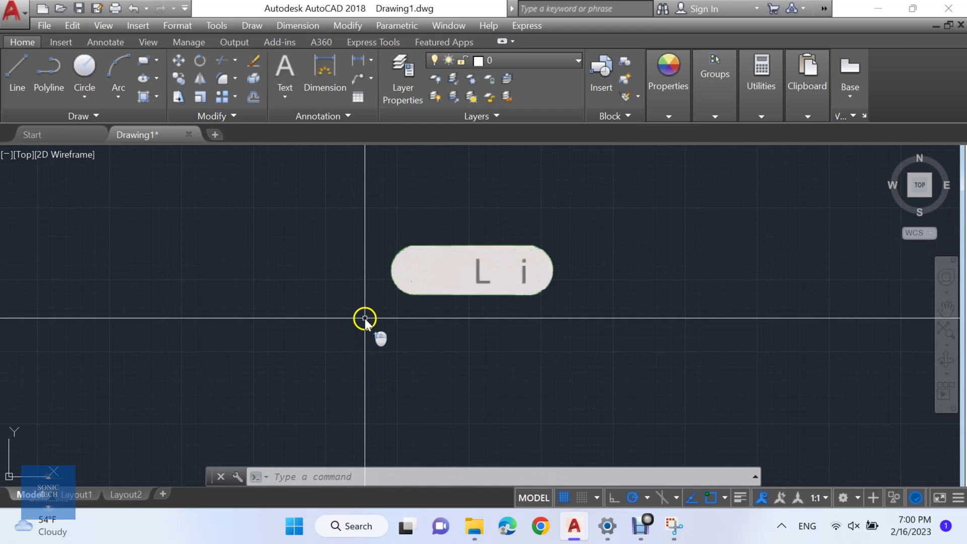
{"action": "middle_click_drag", "start_coordinate": [295, 340], "coordinate": [322, 353]}
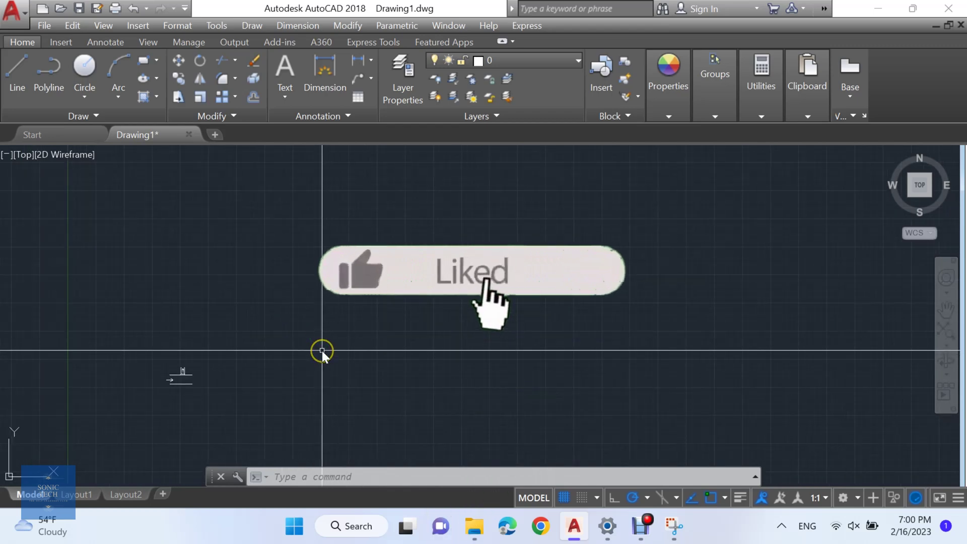
{"action": "type", "text": "l"}
{"action": "key", "text": "Return"}
{"action": "left_click", "coordinate": [275, 298]}
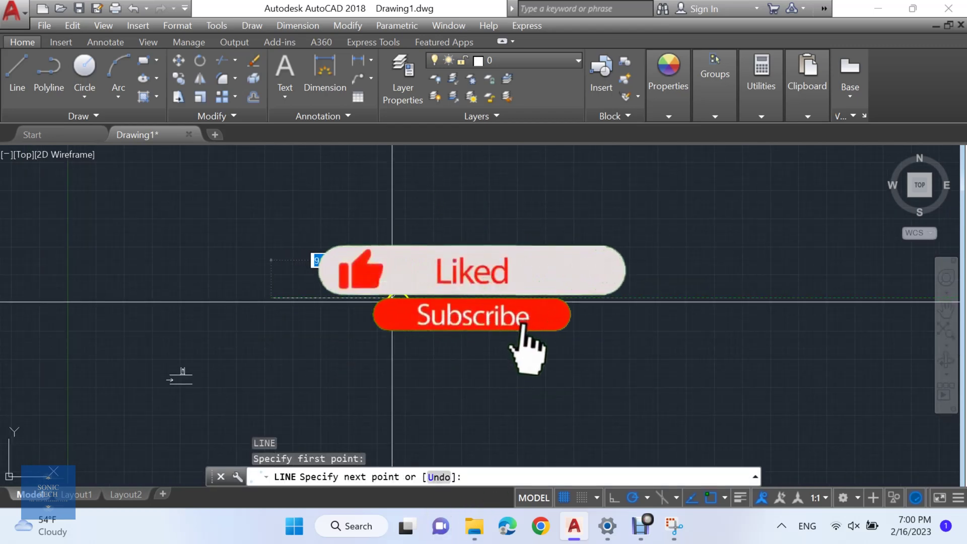
{"action": "scroll", "coordinate": [401, 305], "scroll_direction": "down", "scroll_amount": 2}
{"action": "scroll", "coordinate": [446, 305], "scroll_direction": "up", "scroll_amount": 2}
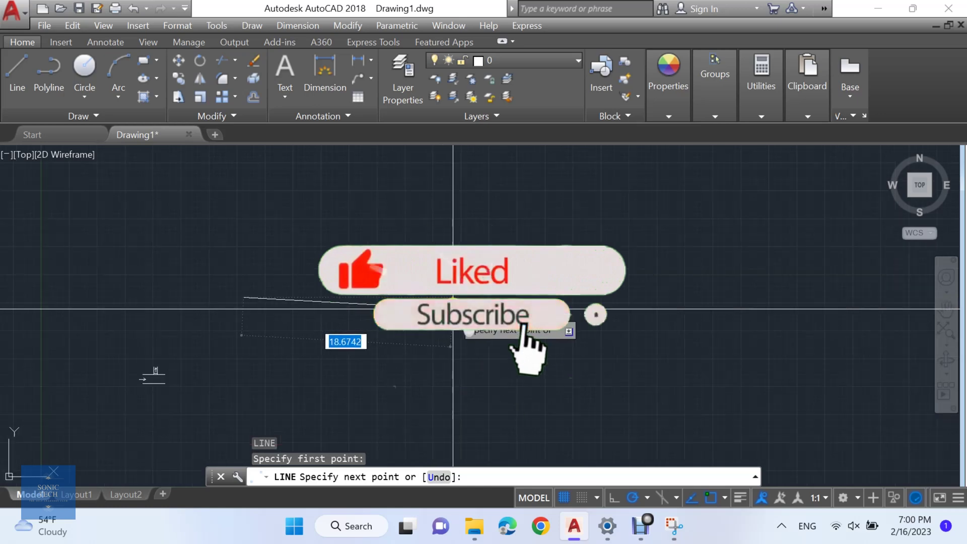
{"action": "scroll", "coordinate": [456, 296], "scroll_direction": "down", "scroll_amount": 2}
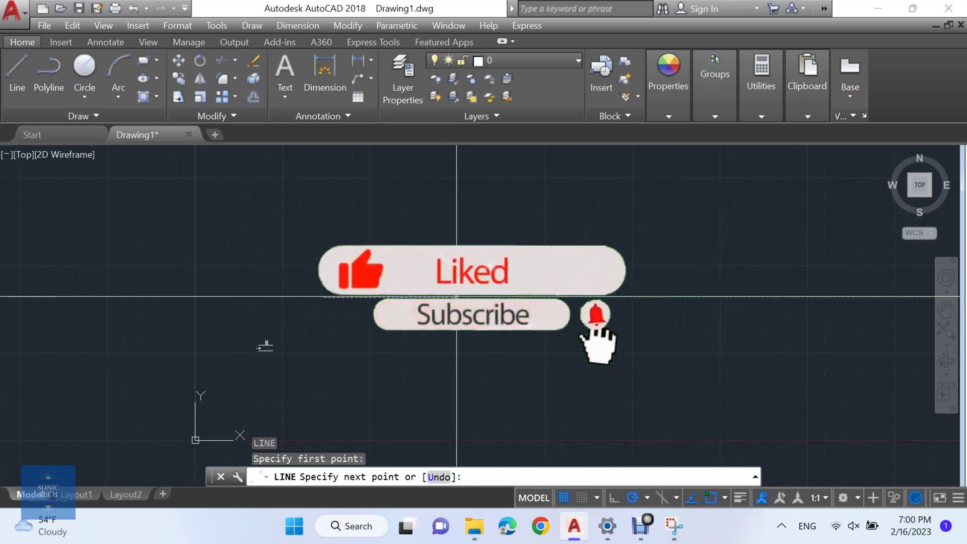
{"action": "type", "text": "200"}
{"action": "key", "text": "Return"}
{"action": "key", "text": "Escape"}
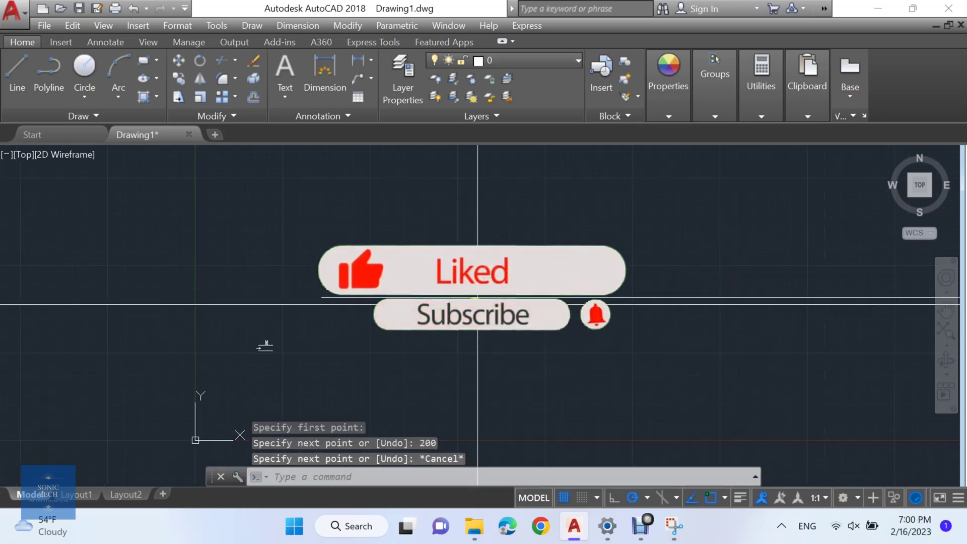
- Offset the 200-unit horizontal line upward by 60 units to form the second edge of the main duct
{"action": "scroll", "coordinate": [318, 263], "scroll_direction": "down", "scroll_amount": 2}
{"action": "middle_click_drag", "start_coordinate": [594, 297], "coordinate": [417, 366]}
{"action": "left_click", "coordinate": [416, 367]}
{"action": "left_click", "coordinate": [413, 319]}
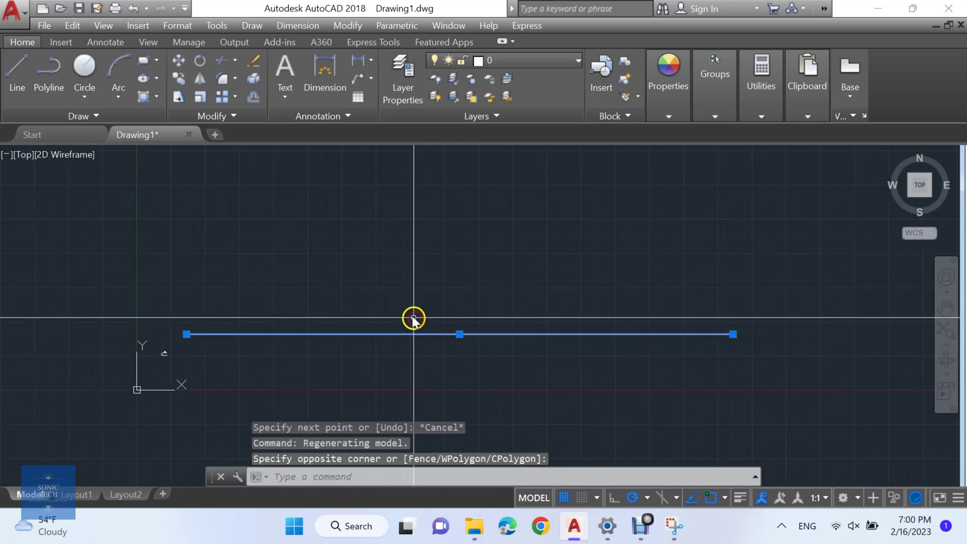
{"action": "type", "text": "o"}
{"action": "key", "text": "Return"}
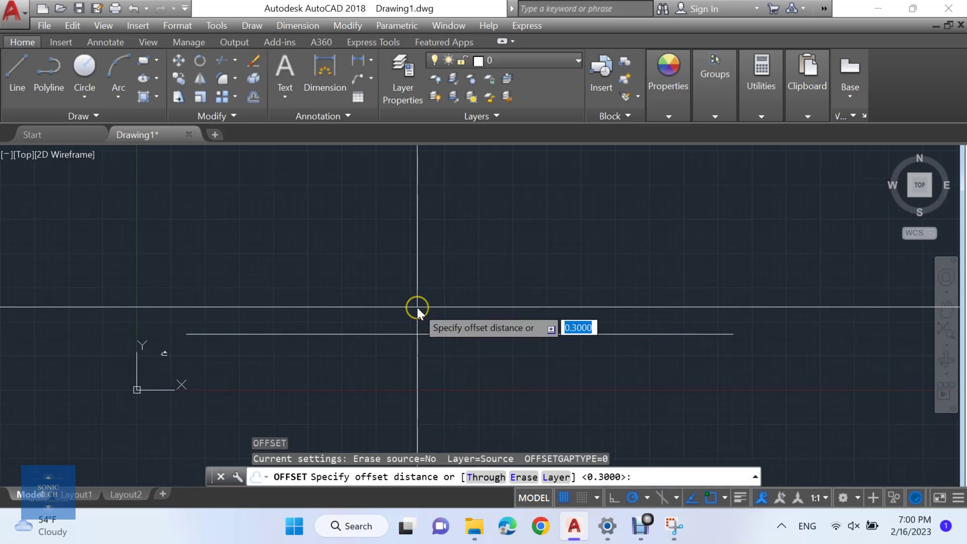
{"action": "type", "text": "6"}
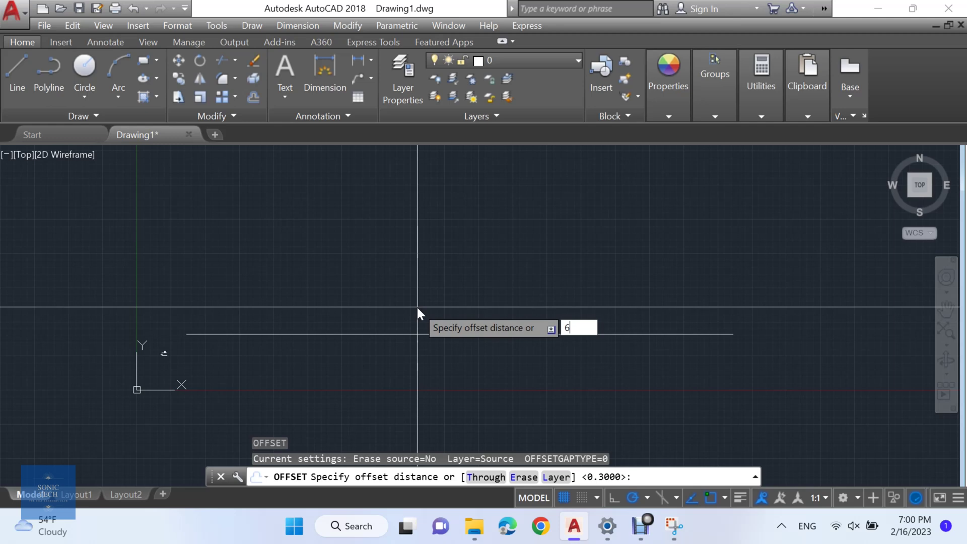
{"action": "key", "text": "Return"}
{"action": "left_click", "coordinate": [426, 276]}
{"action": "middle_click_drag", "start_coordinate": [401, 290], "coordinate": [353, 385]}
{"action": "key", "text": "Escape"}
- Draw a vertical line 300 units long upward from the midpoint of the main duct's upper edge
{"action": "type", "text": "l"}
{"action": "key", "text": "Return"}
{"action": "scroll", "coordinate": [398, 275], "scroll_direction": "down", "scroll_amount": 2}
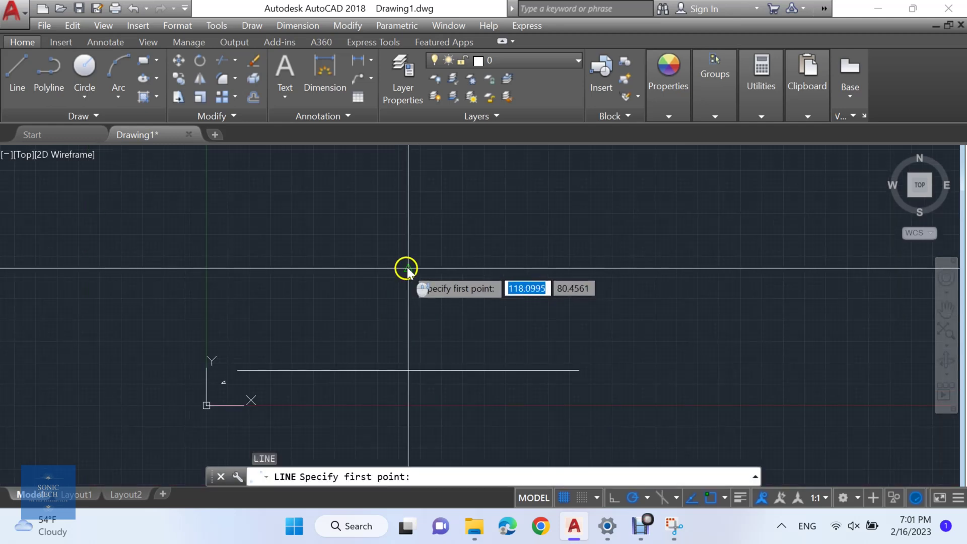
{"action": "left_click", "coordinate": [407, 267]}
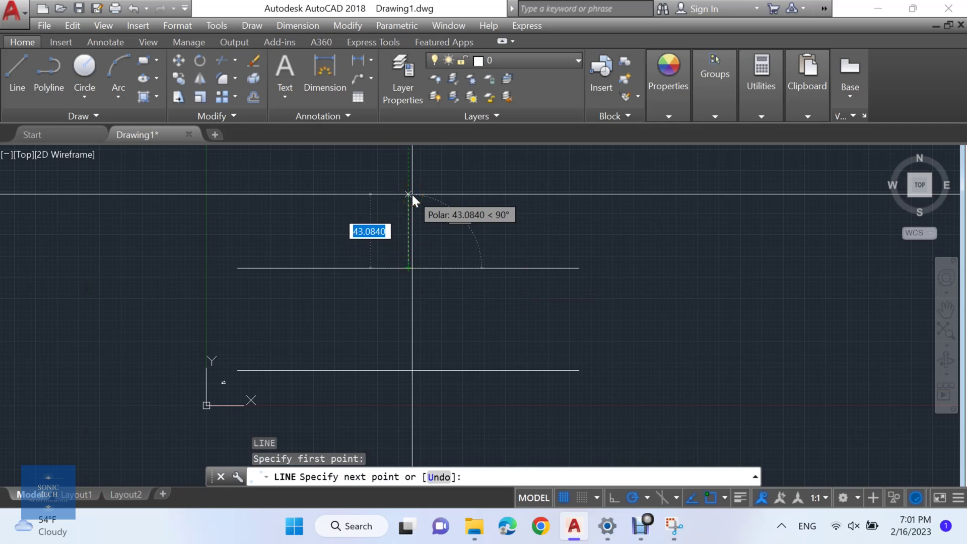
{"action": "middle_click_drag", "start_coordinate": [408, 223], "coordinate": [380, 365]}
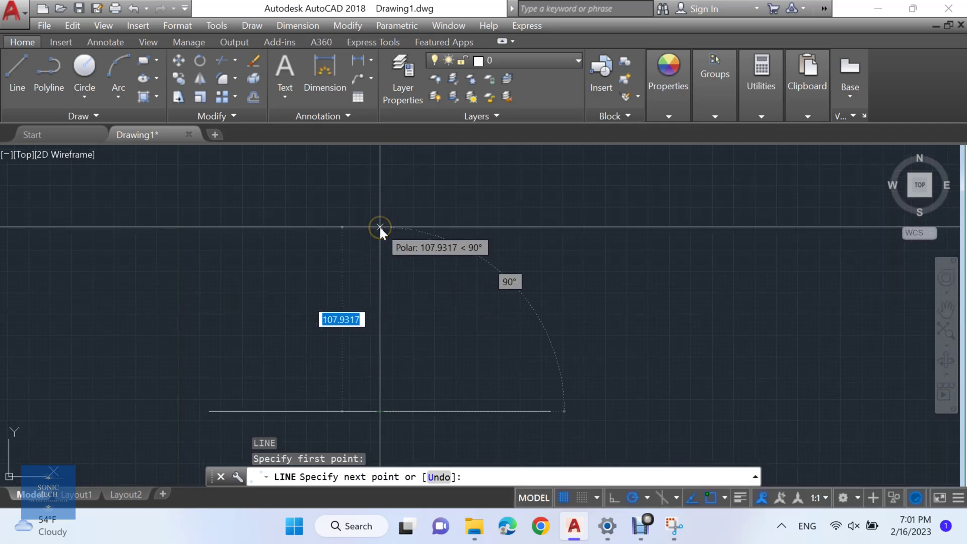
{"action": "type", "text": "3"}
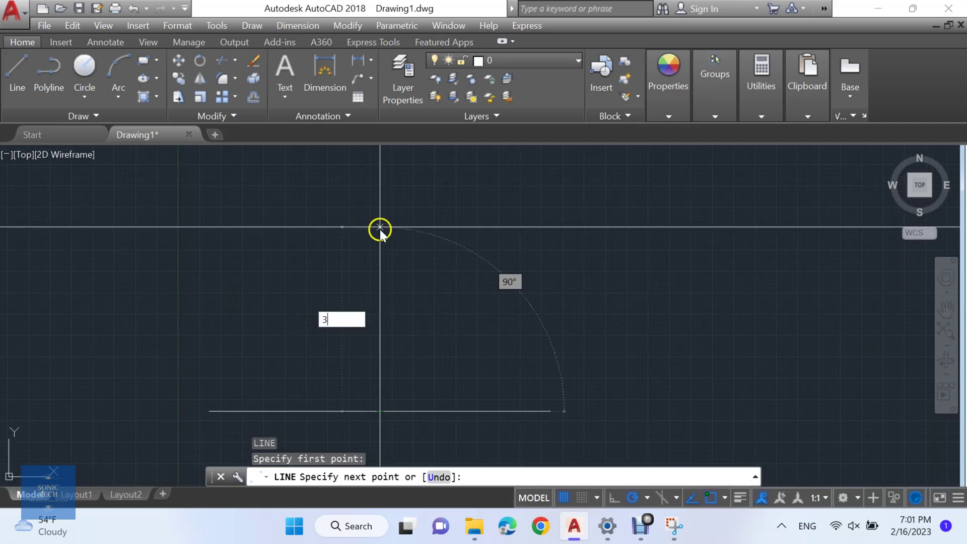
{"action": "type", "text": "00"}
{"action": "key", "text": "Return"}
{"action": "scroll", "coordinate": [383, 258], "scroll_direction": "down", "scroll_amount": 1}
{"action": "key", "text": "Escape"}
{"action": "scroll", "coordinate": [407, 267], "scroll_direction": "down", "scroll_amount": 6}
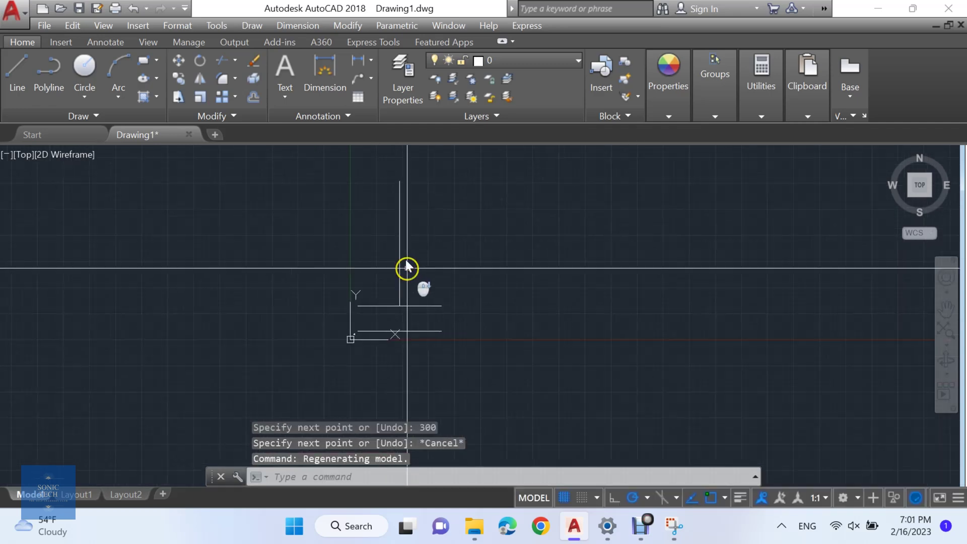
{"action": "scroll", "coordinate": [406, 256], "scroll_direction": "up", "scroll_amount": 2}
{"action": "left_click", "coordinate": [391, 256]}
{"action": "left_click", "coordinate": [373, 261]}
{"action": "key", "text": "Escape"}
{"action": "type", "text": "o"}
{"action": "key", "text": "Return"}
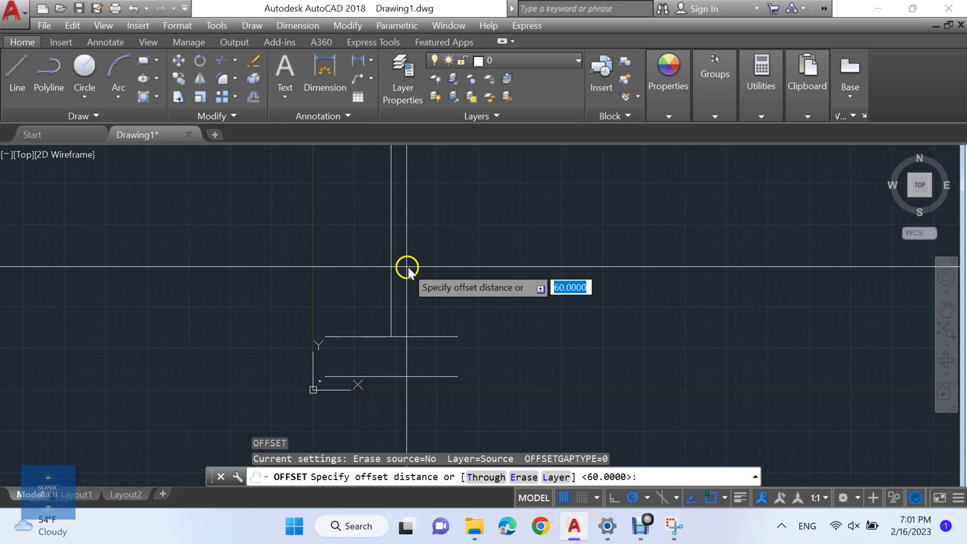
{"action": "type", "text": "3"}
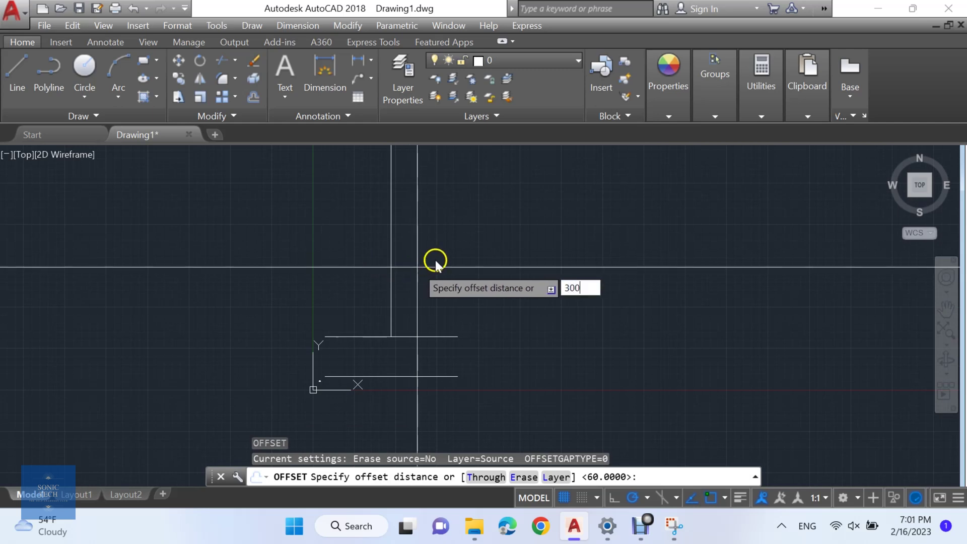
{"action": "key", "text": "Return"}
{"action": "key", "text": "Escape"}
{"action": "left_click", "coordinate": [415, 271]}
{"action": "left_click", "coordinate": [357, 281]}
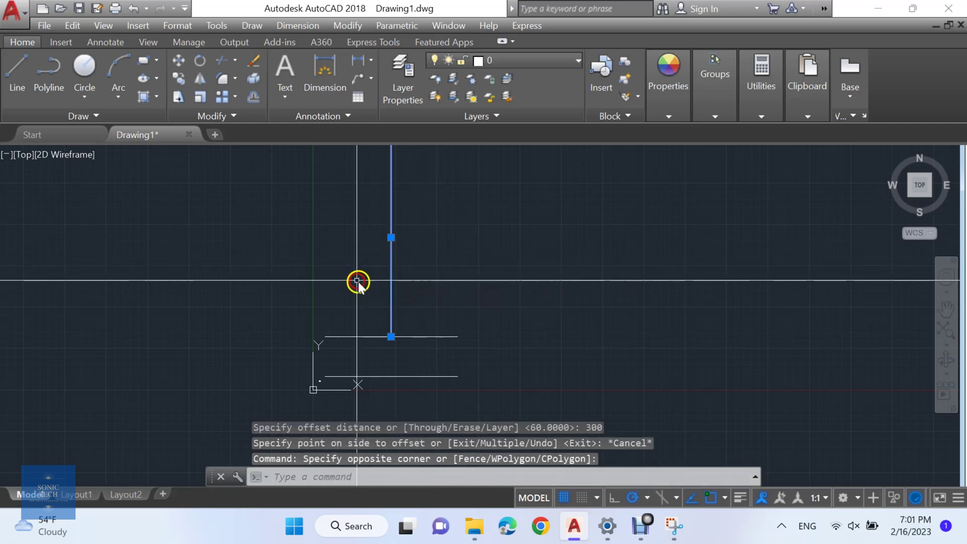
{"action": "key", "text": "Escape"}
- Offset the vertical branch line 30 units to the right to form the branch duct's second side
{"action": "type", "text": "o"}
{"action": "key", "text": "Return"}
{"action": "type", "text": "3"}
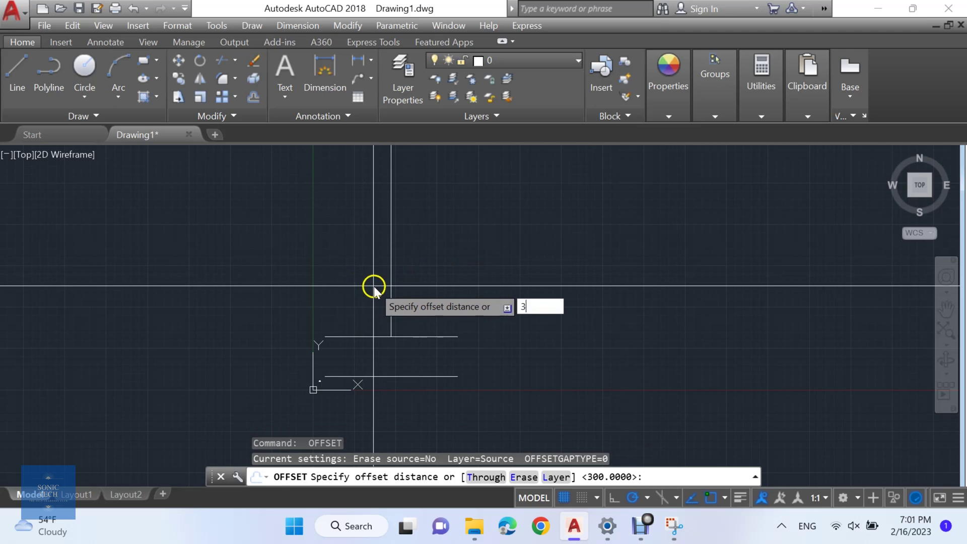
{"action": "type", "text": "0"}
{"action": "key", "text": "Return"}
{"action": "left_click", "coordinate": [391, 286]}
{"action": "left_click", "coordinate": [445, 293]}
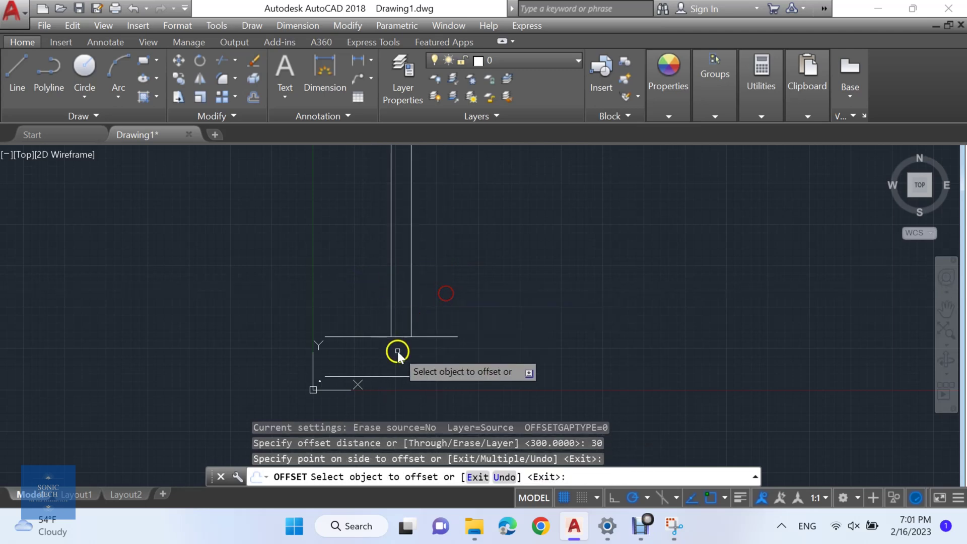
{"action": "key", "text": "Escape"}
- Load the routine "branch lisp - cm.lsp" from the Desktop with APPLOAD and close the loading dialog
{"action": "scroll", "coordinate": [398, 342], "scroll_direction": "up", "scroll_amount": 2}
{"action": "type", "text": "aoo"}
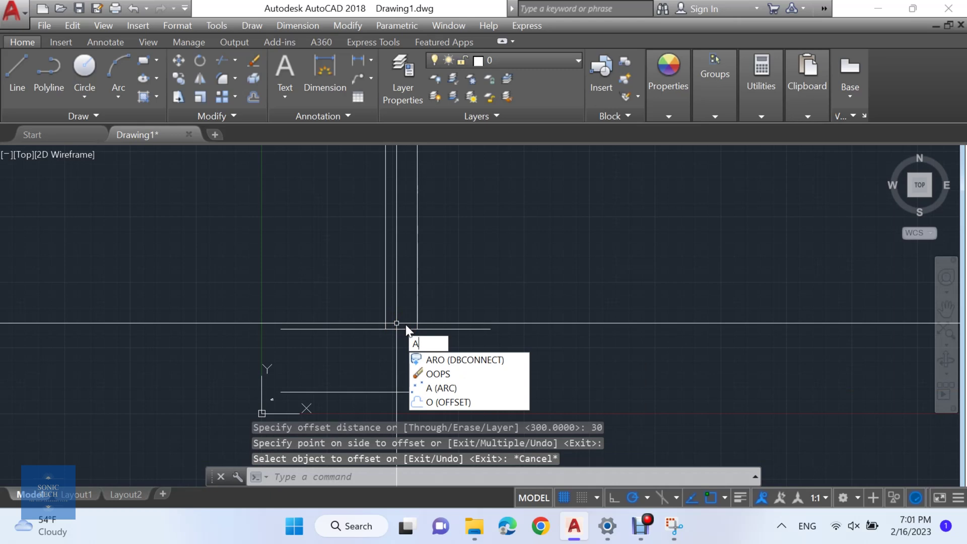
{"action": "key", "text": "BackSpace"}
{"action": "type", "text": "app"}
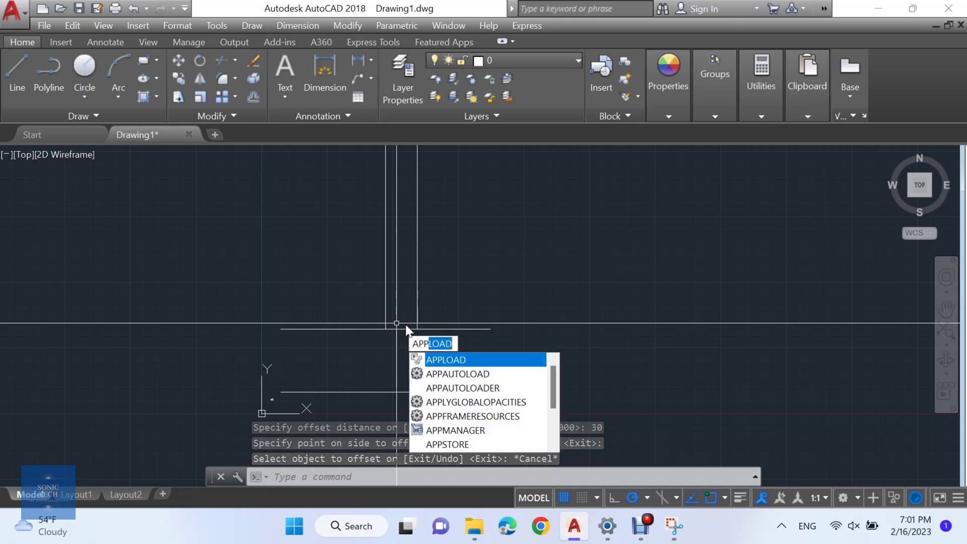
{"action": "key", "text": "Return"}
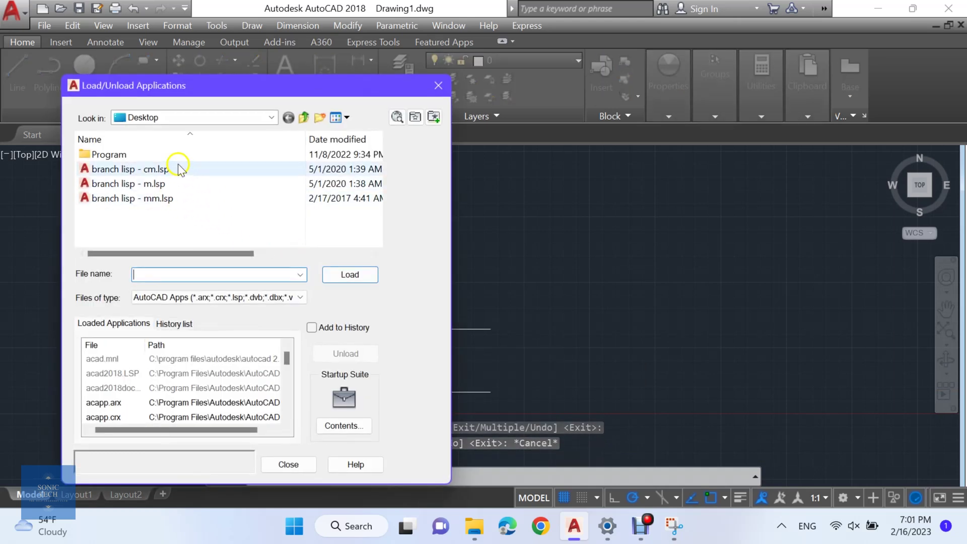
{"action": "left_click", "coordinate": [182, 170]}
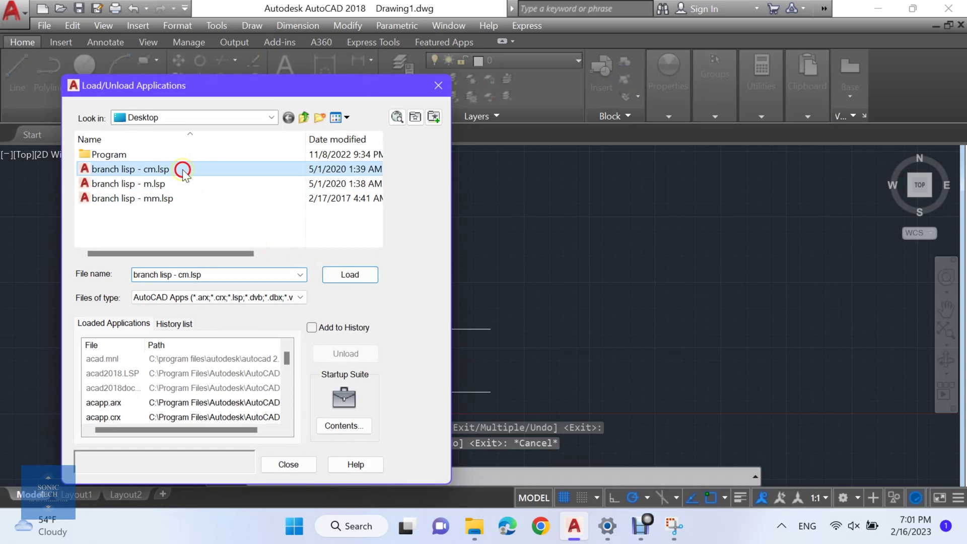
{"action": "left_click", "coordinate": [367, 281]}
{"action": "left_click", "coordinate": [558, 301]}
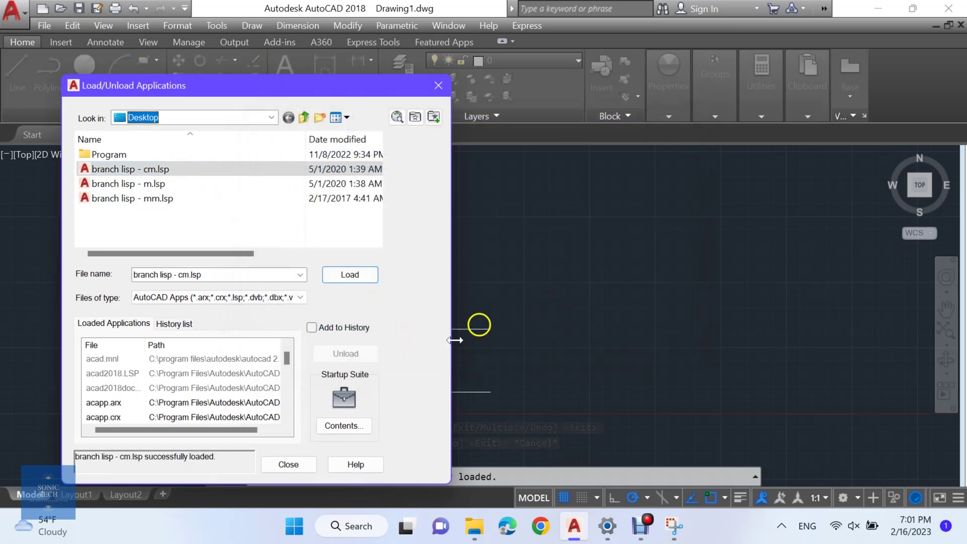
{"action": "left_click", "coordinate": [288, 464]}
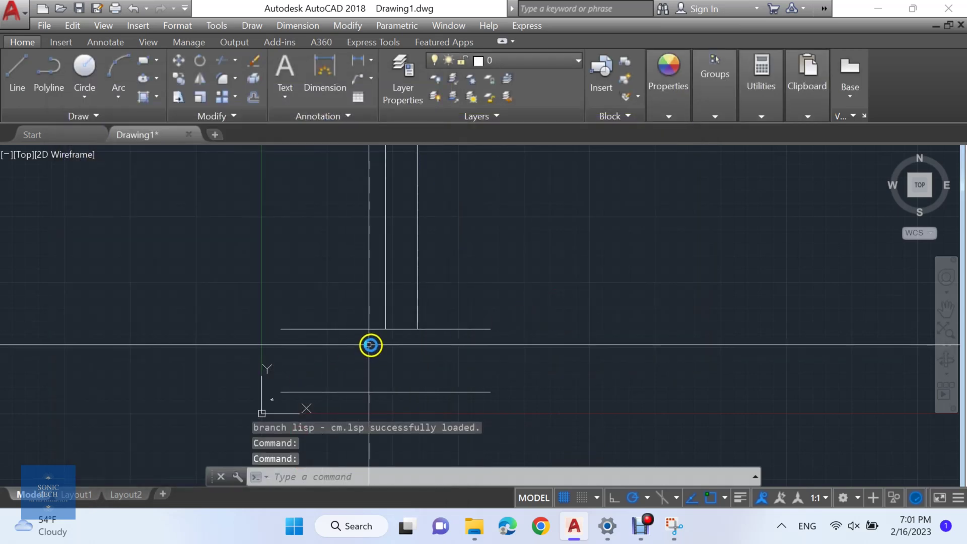
{"action": "type", "text": "bd"}
{"action": "key", "text": "Return"}
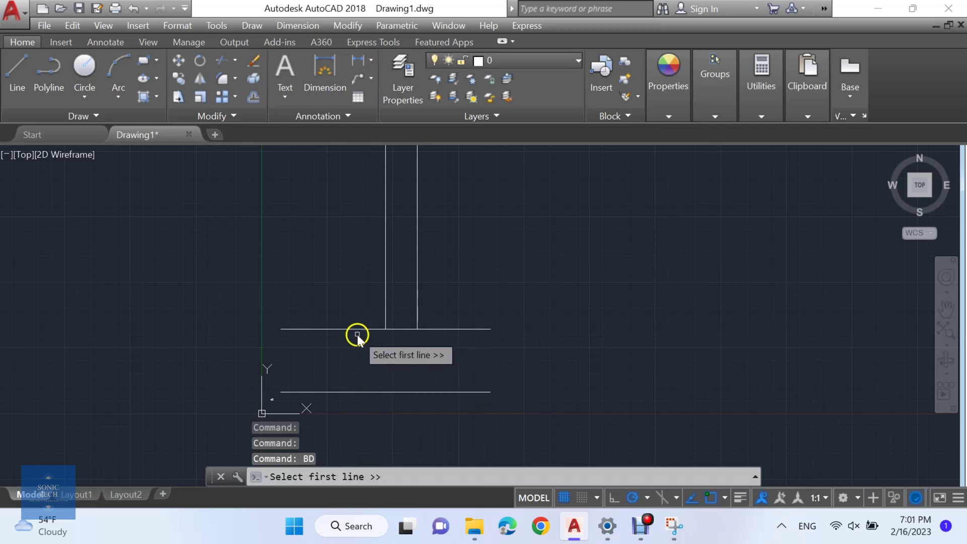
{"action": "key", "text": "Escape"}
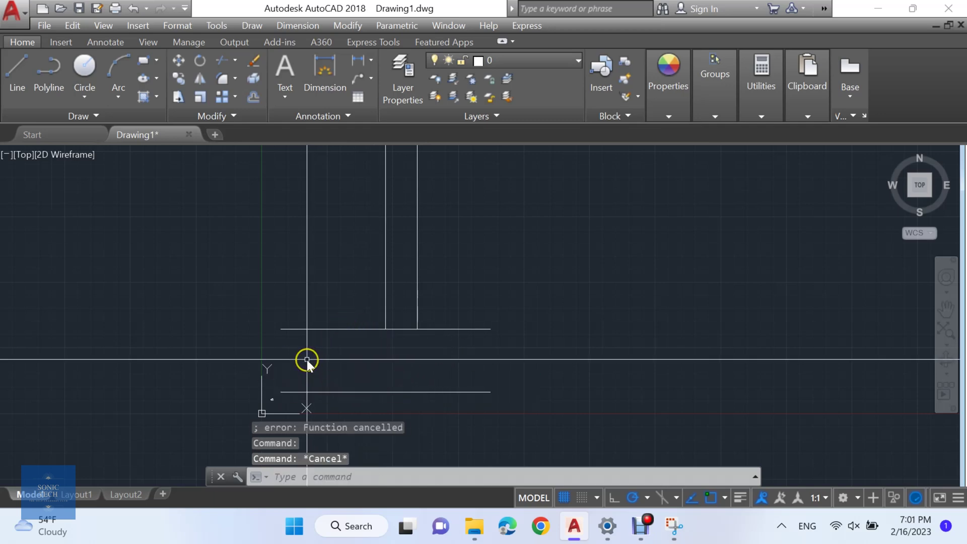
- Draw a right-pointing flow arrow with head lines about 16 units long at the main duct's left end, between its two edges
{"action": "type", "text": "l"}
{"action": "key", "text": "Return"}
{"action": "scroll", "coordinate": [269, 356], "scroll_direction": "up", "scroll_amount": 2}
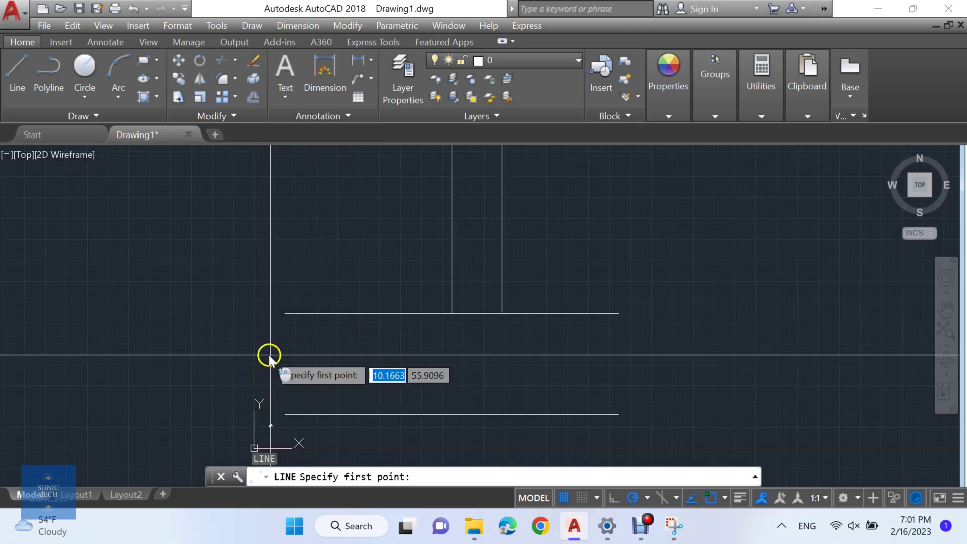
{"action": "left_click", "coordinate": [267, 366]}
{"action": "left_click", "coordinate": [352, 364]}
{"action": "left_click", "coordinate": [331, 350]}
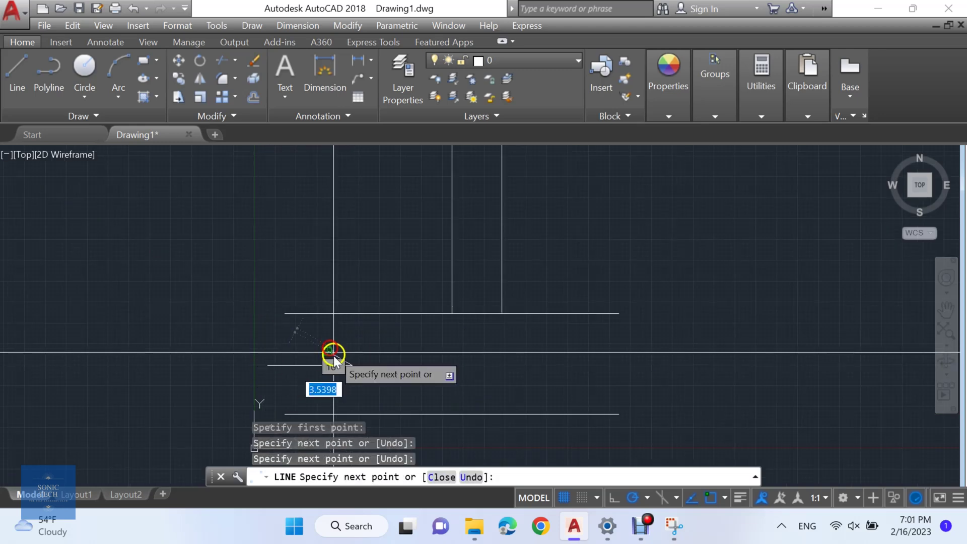
{"action": "key", "text": "Escape"}
{"action": "key", "text": "Return"}
{"action": "left_click", "coordinate": [352, 364]}
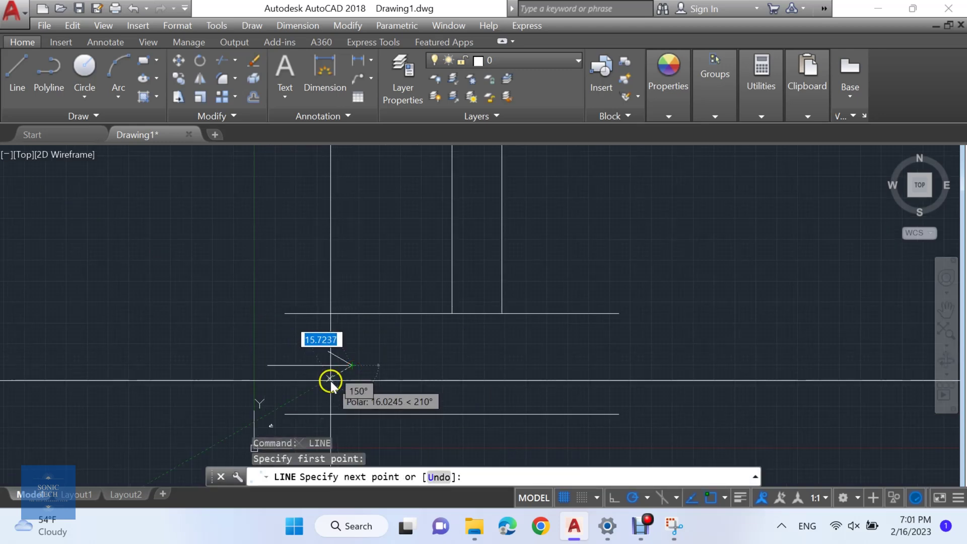
{"action": "left_click", "coordinate": [331, 380]}
{"action": "key", "text": "Escape"}
- Draw an upward flow arrow from lines between the two vertical branch lines, just above the main duct
{"action": "key", "text": "Return"}
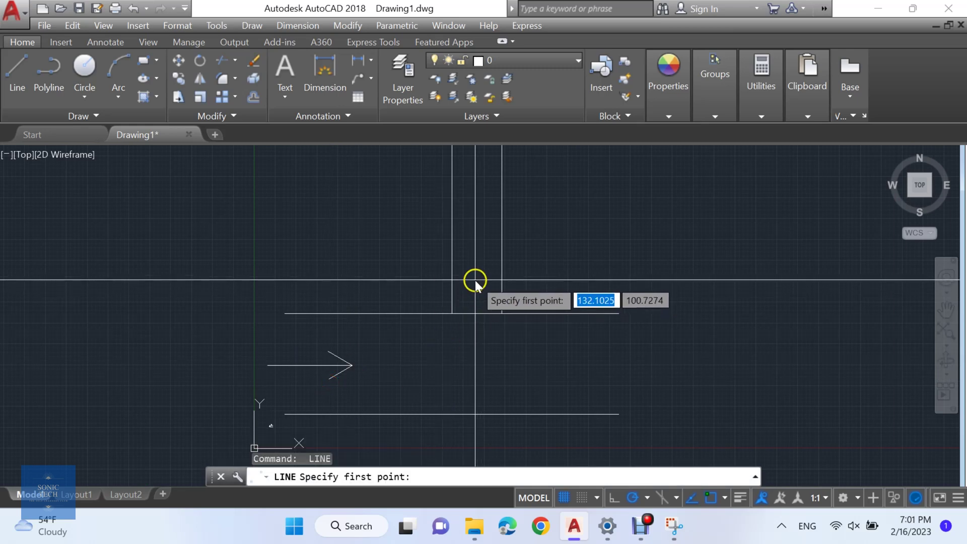
{"action": "left_click", "coordinate": [476, 280]}
{"action": "left_click", "coordinate": [476, 225]}
{"action": "left_click", "coordinate": [482, 228]}
{"action": "key", "text": "Escape"}
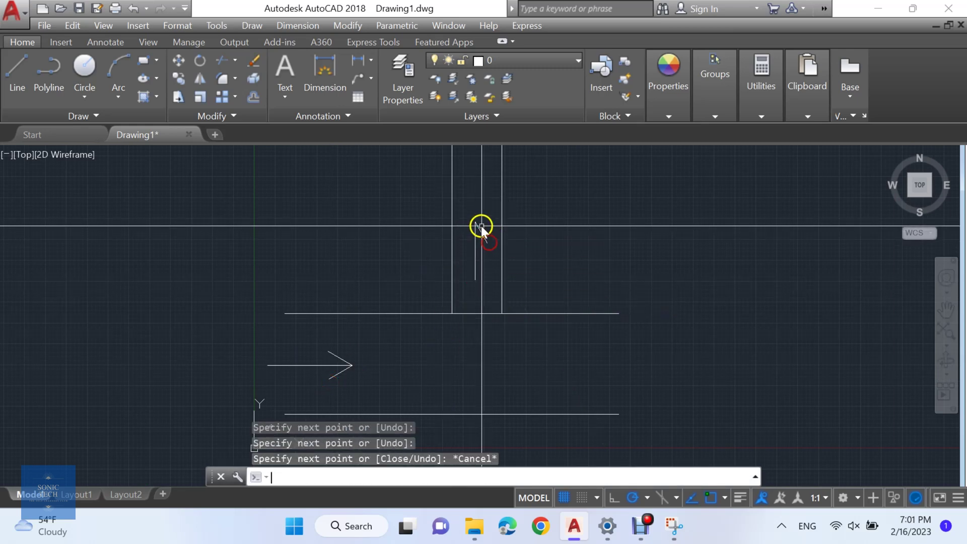
{"action": "key", "text": "Return"}
{"action": "left_click", "coordinate": [475, 222]}
{"action": "left_click", "coordinate": [464, 245]}
{"action": "key", "text": "Escape"}
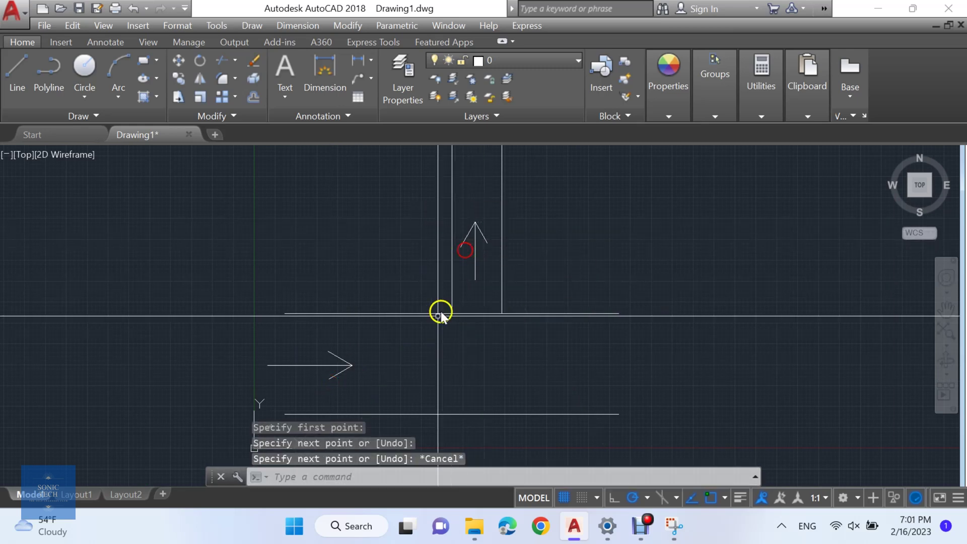
- Run the BD routine on the left branch line, the right branch line and the 200-unit duct's upper edge to create the connection
{"action": "type", "text": "bd"}
{"action": "key", "text": "Return"}
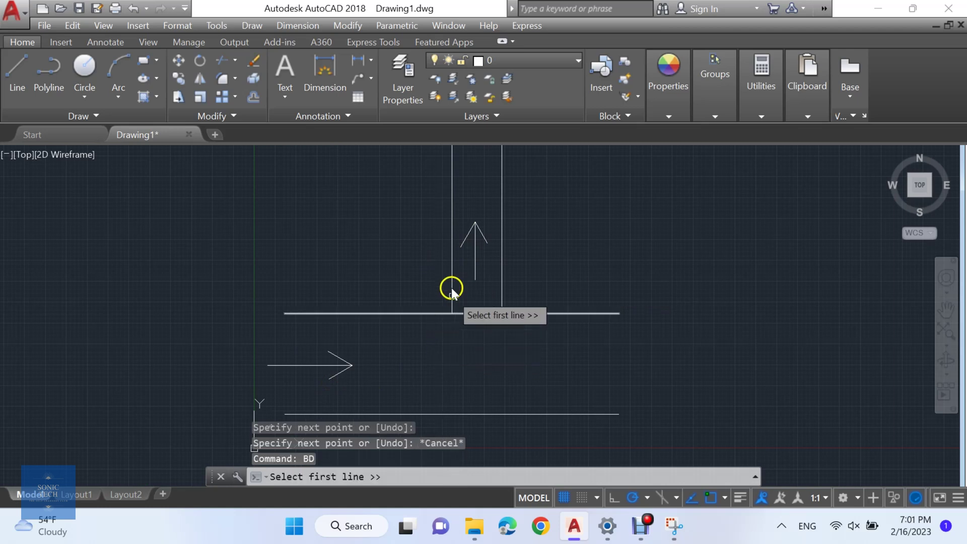
{"action": "left_click", "coordinate": [451, 289]}
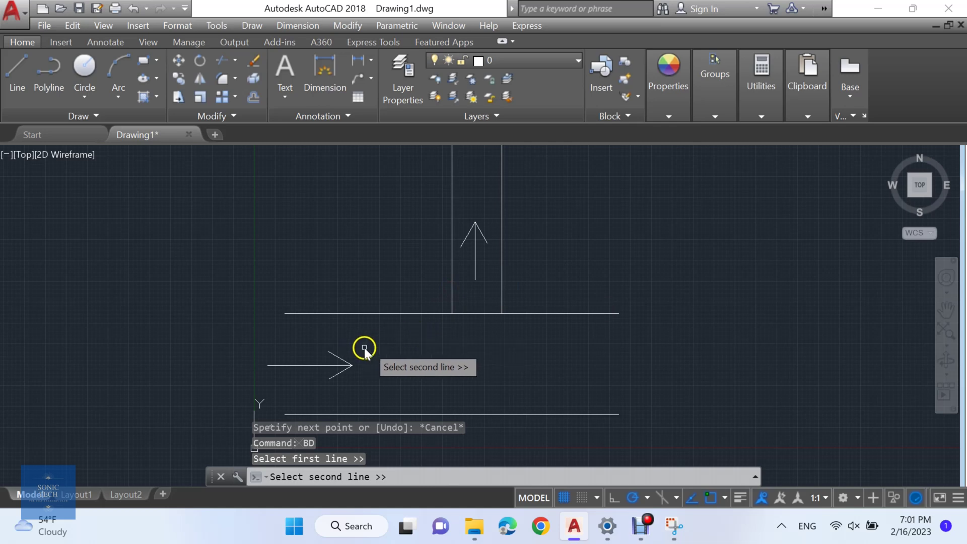
{"action": "left_click", "coordinate": [503, 279]}
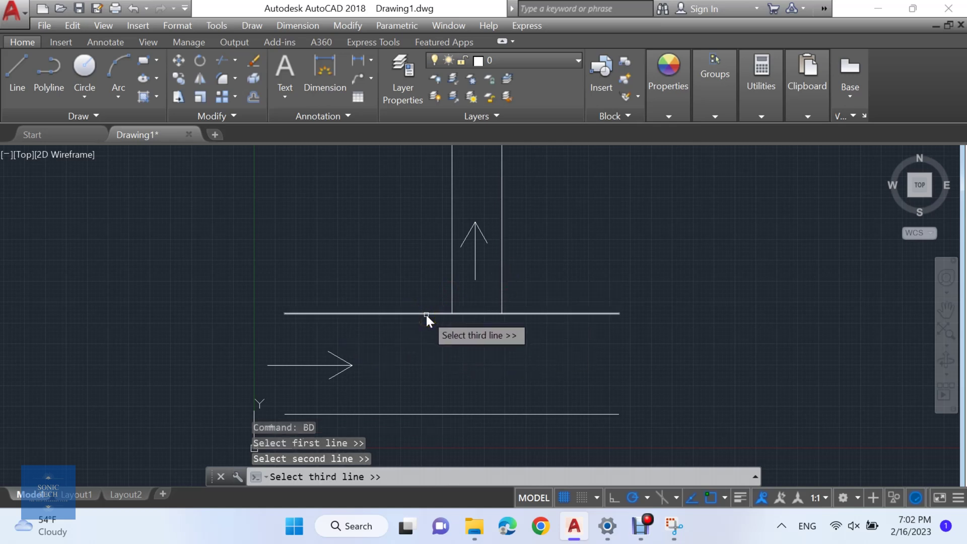
{"action": "left_click", "coordinate": [426, 314]}
{"action": "scroll", "coordinate": [416, 313], "scroll_direction": "down", "scroll_amount": 3}
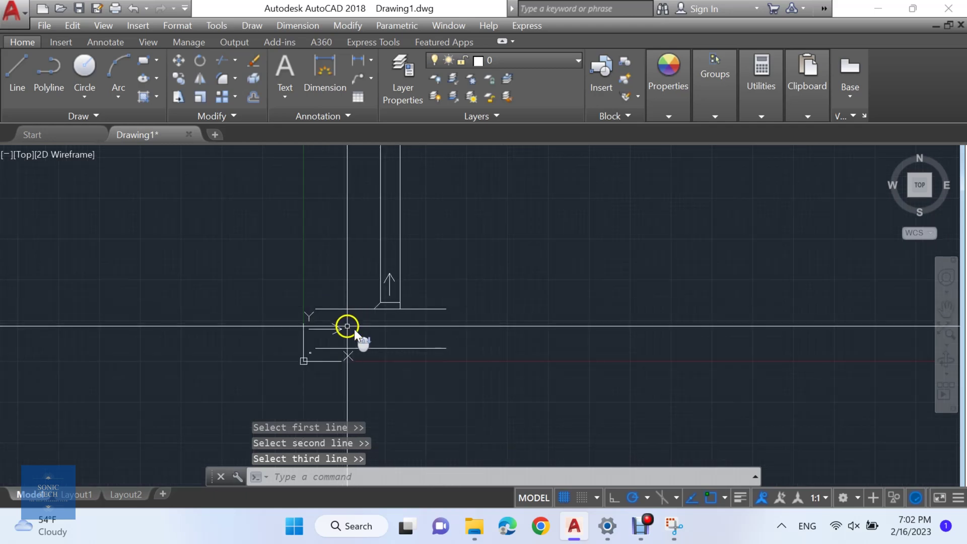
{"action": "scroll", "coordinate": [356, 328], "scroll_direction": "up", "scroll_amount": 4}
- Draw a horizontal line 3000 units long in the empty area to the right of the centimetre-scale duct
{"action": "scroll", "coordinate": [305, 248], "scroll_direction": "down", "scroll_amount": 6}
{"action": "middle_click_drag", "start_coordinate": [492, 291], "coordinate": [370, 391]}
{"action": "type", "text": "l"}
{"action": "key", "text": "Return"}
{"action": "left_click", "coordinate": [401, 296]}
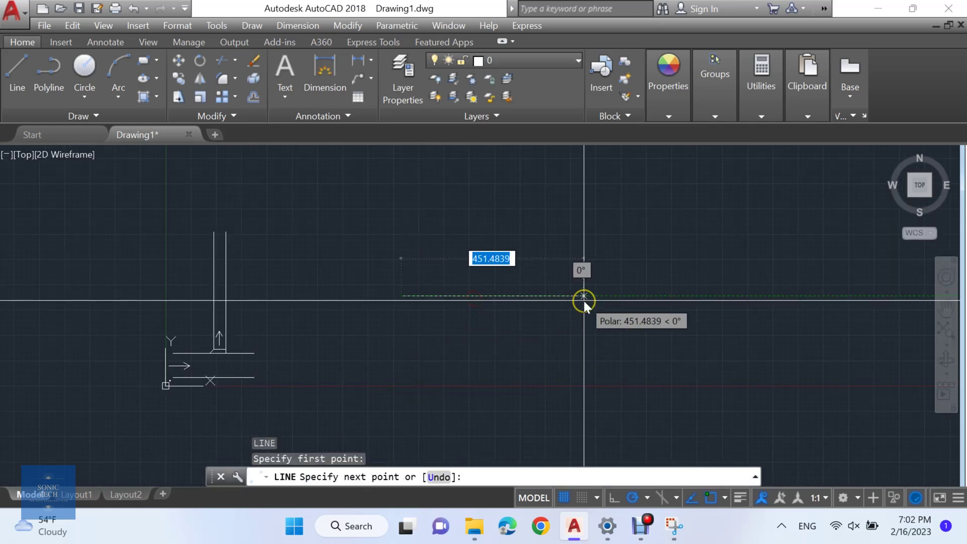
{"action": "type", "text": "3000"}
{"action": "key", "text": "Return"}
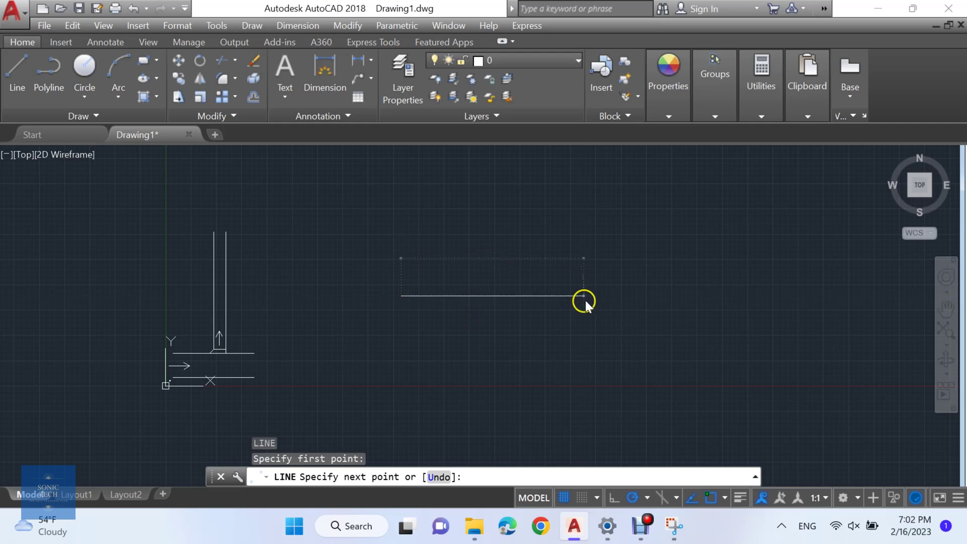